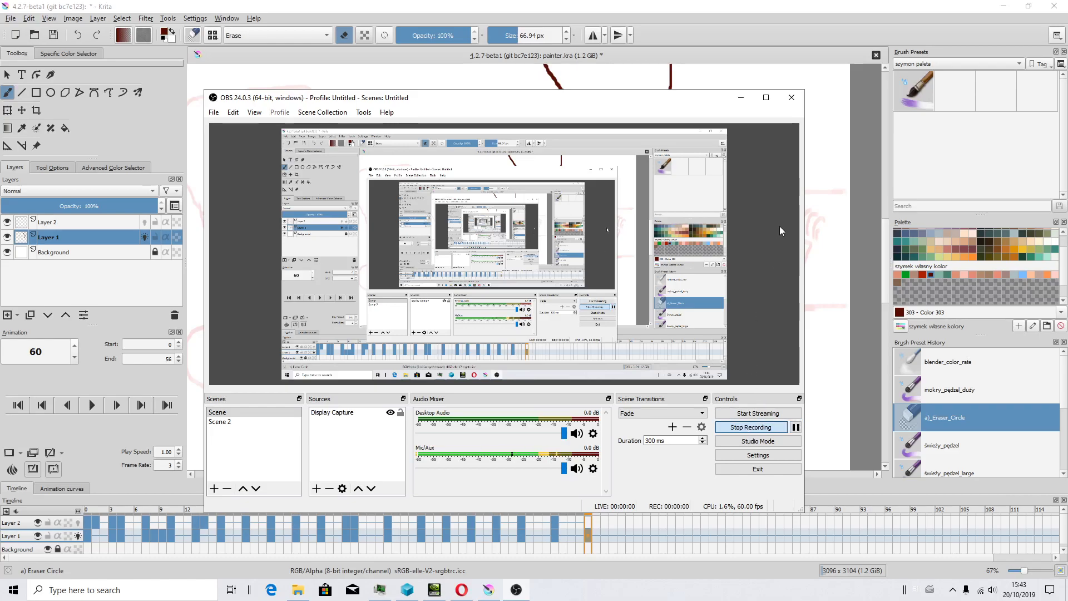
Hide the screen-recorder window and check Krita's version (4.2.7-beta1) in About Krita
left_click(740, 97)
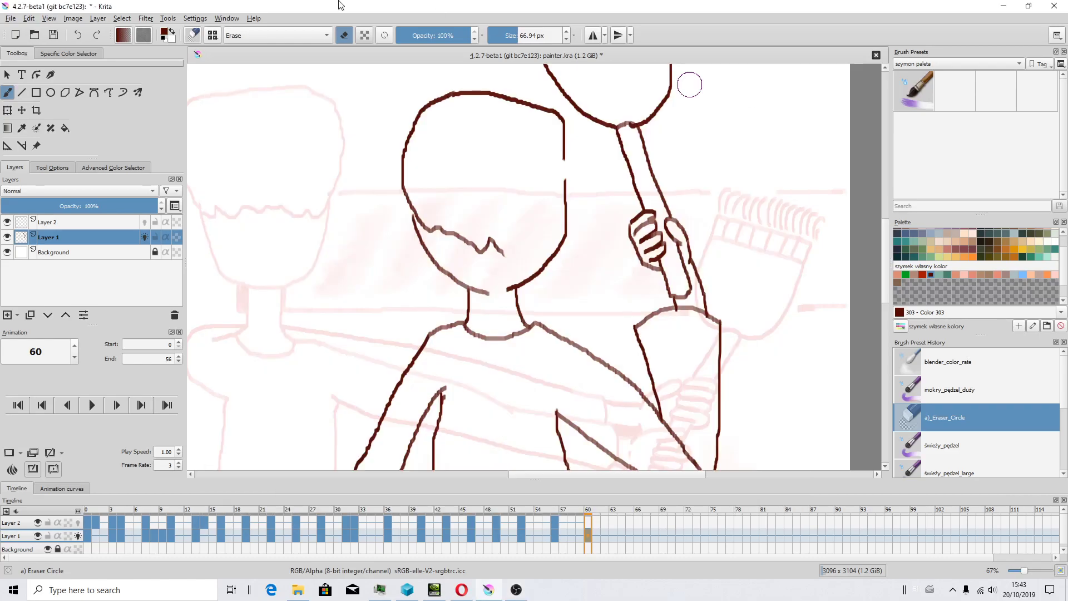
left_click(251, 18)
left_click(281, 70)
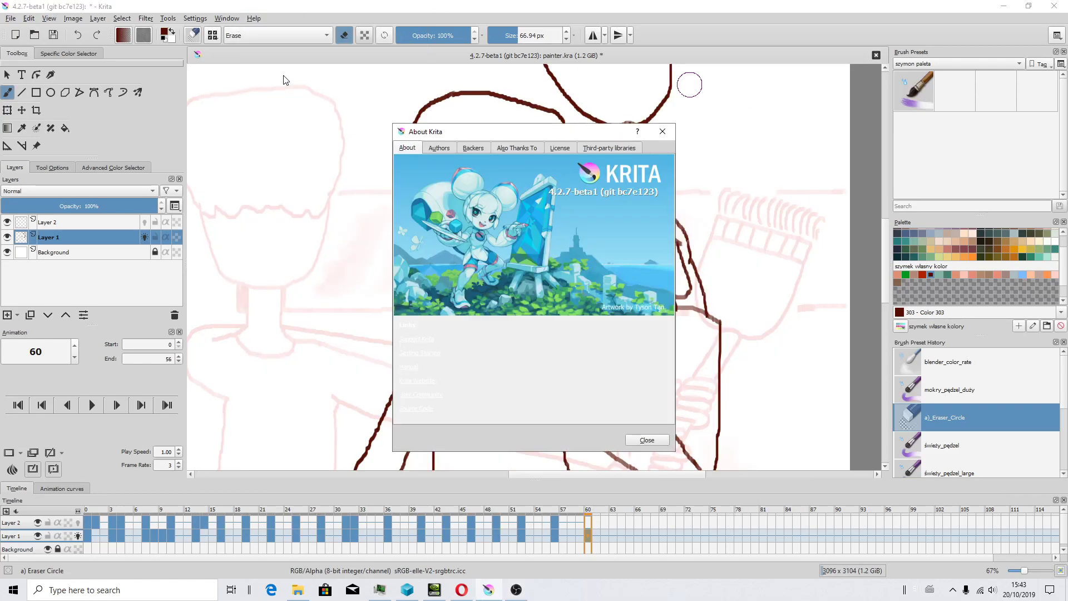
left_click(662, 131)
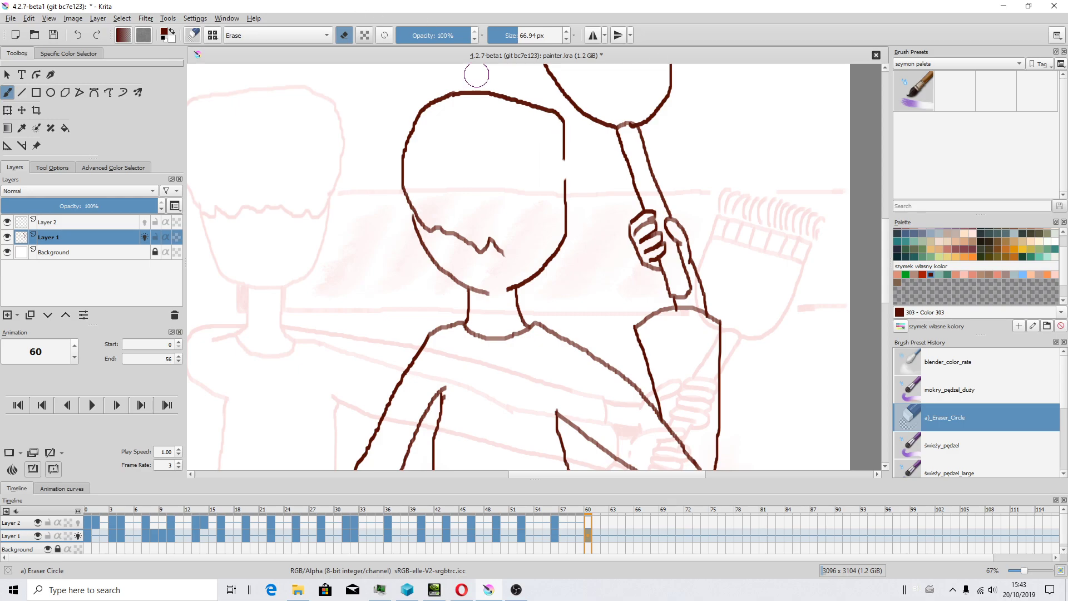
left_click(227, 22)
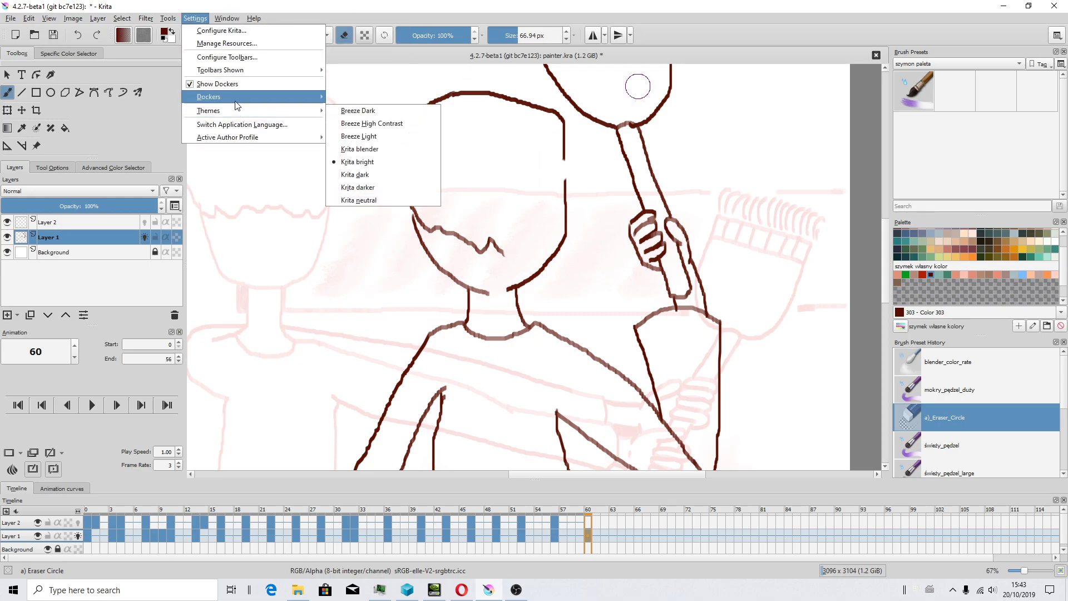
mouse_move(208, 97)
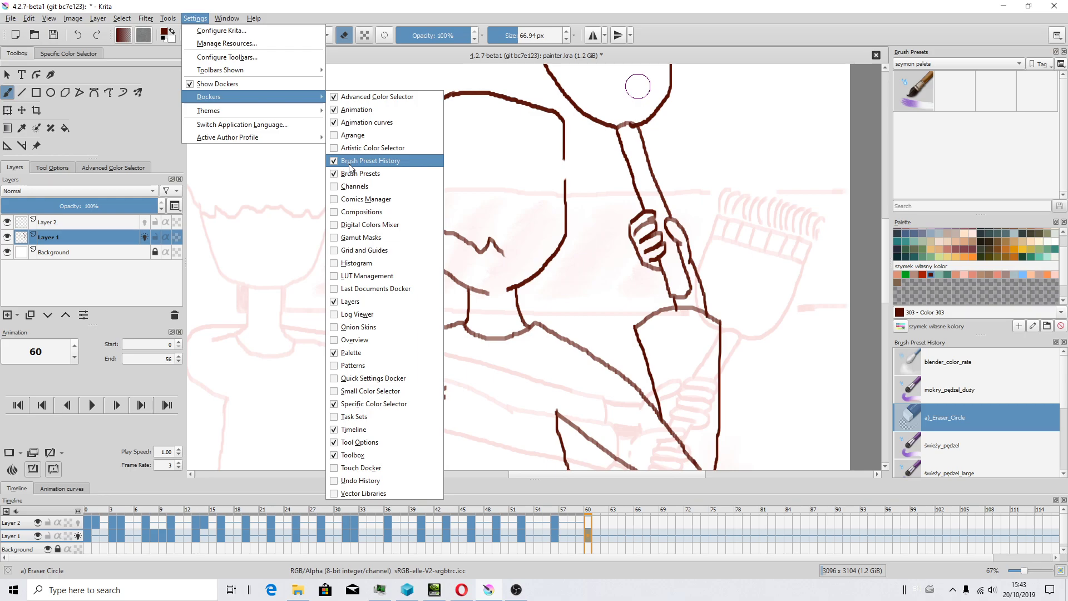
key("Escape")
key("Escape")
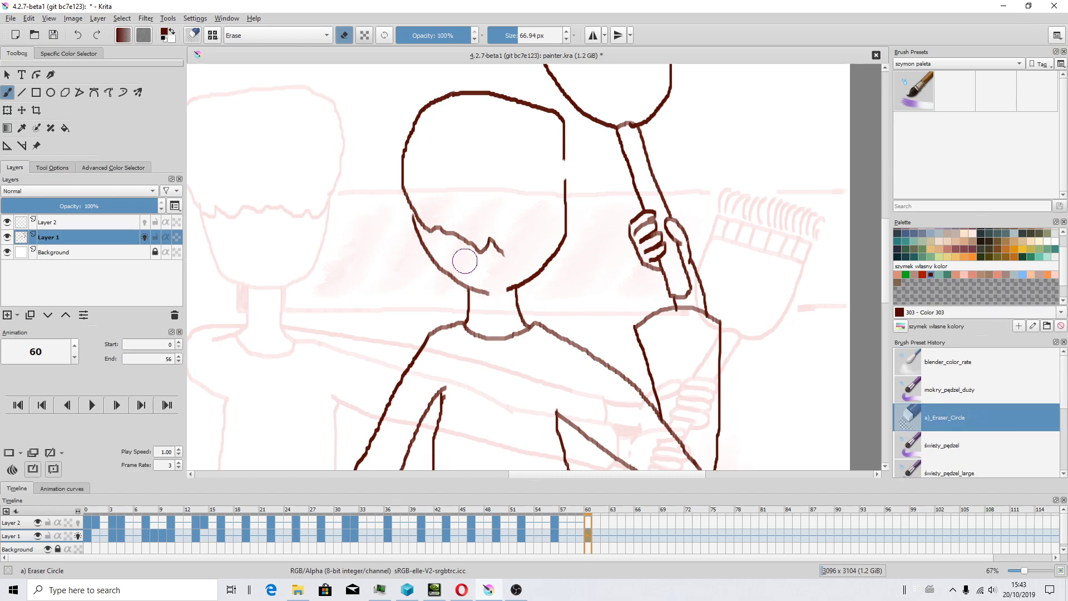
scroll(1056, 257, "down", 1)
Show all brush presets, enlarge the presets docker, and select mokry_pędzel at 11.28 px
left_click(945, 64)
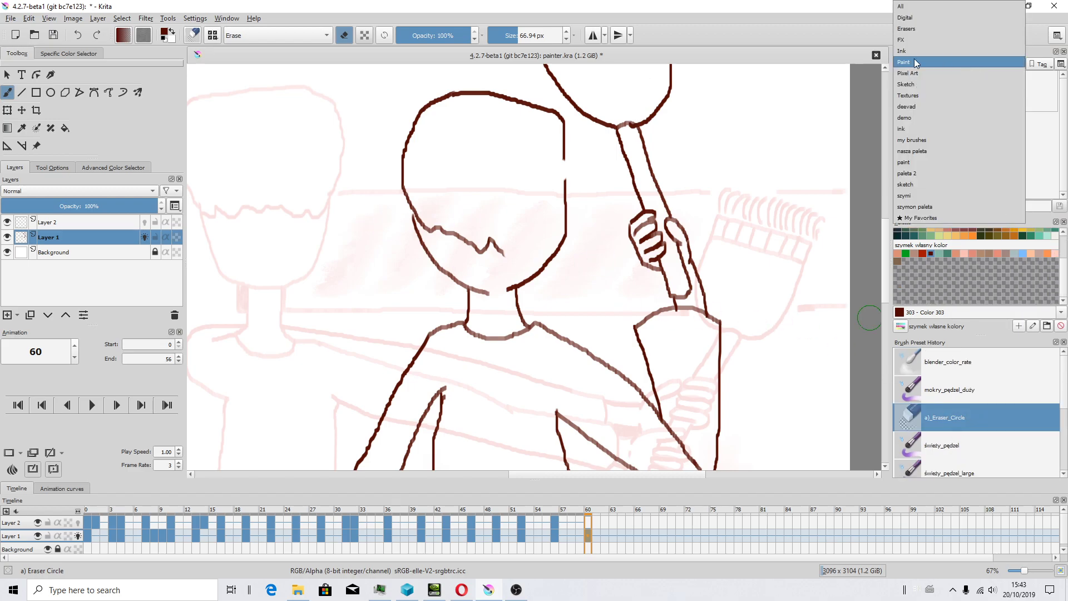
left_click(914, 15)
scroll(1033, 169, "down", 3)
scroll(1007, 164, "down", 3)
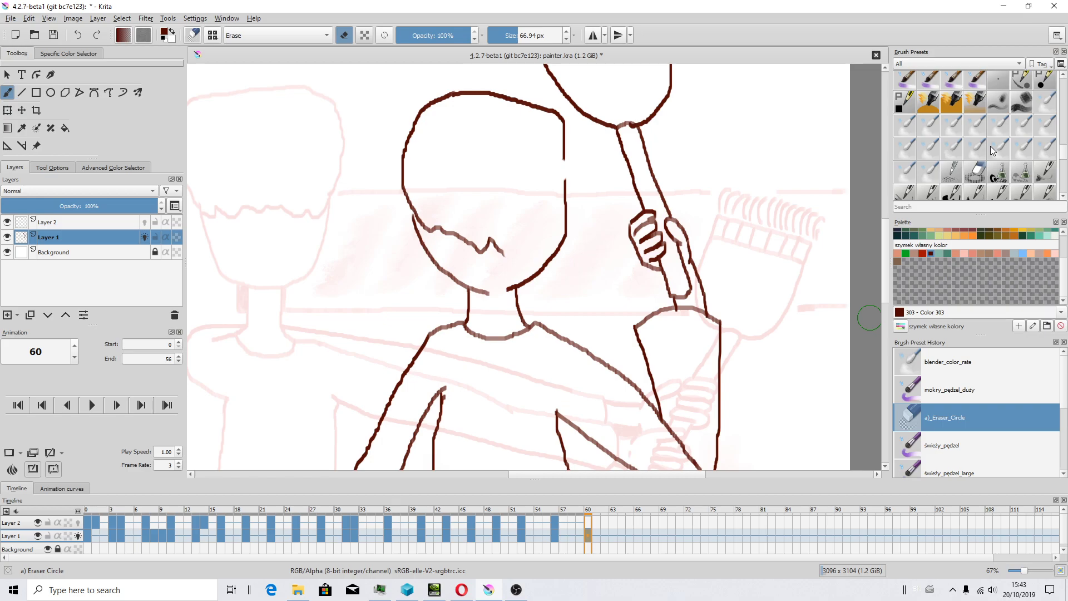
scroll(980, 160, "down", 3)
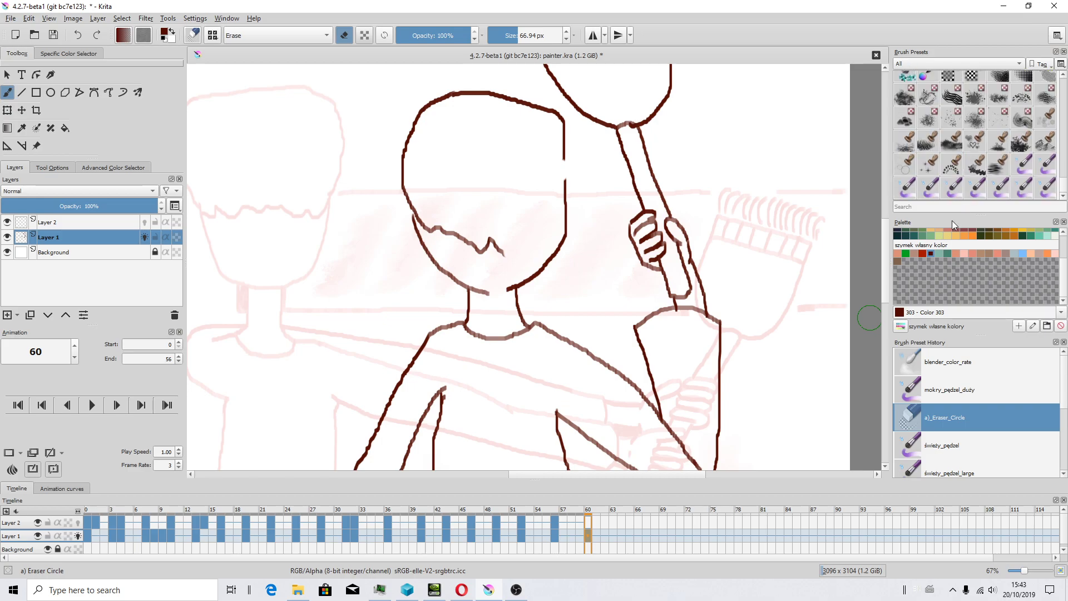
left_click_drag(952, 218, 953, 255)
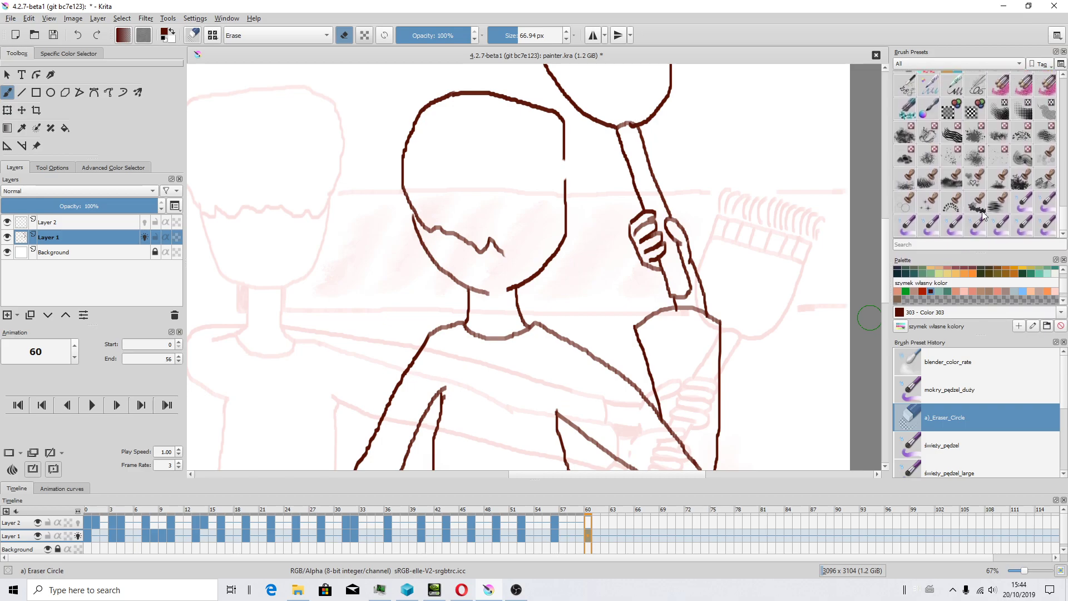
scroll(990, 184, "down", 3)
scroll(1003, 164, "up", 2)
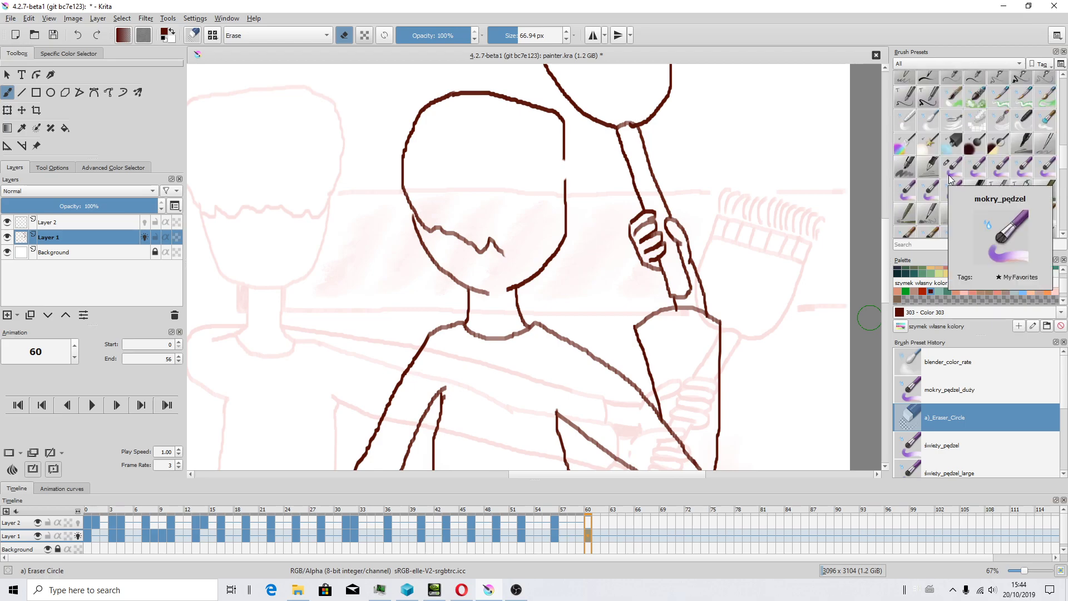
left_click(950, 171)
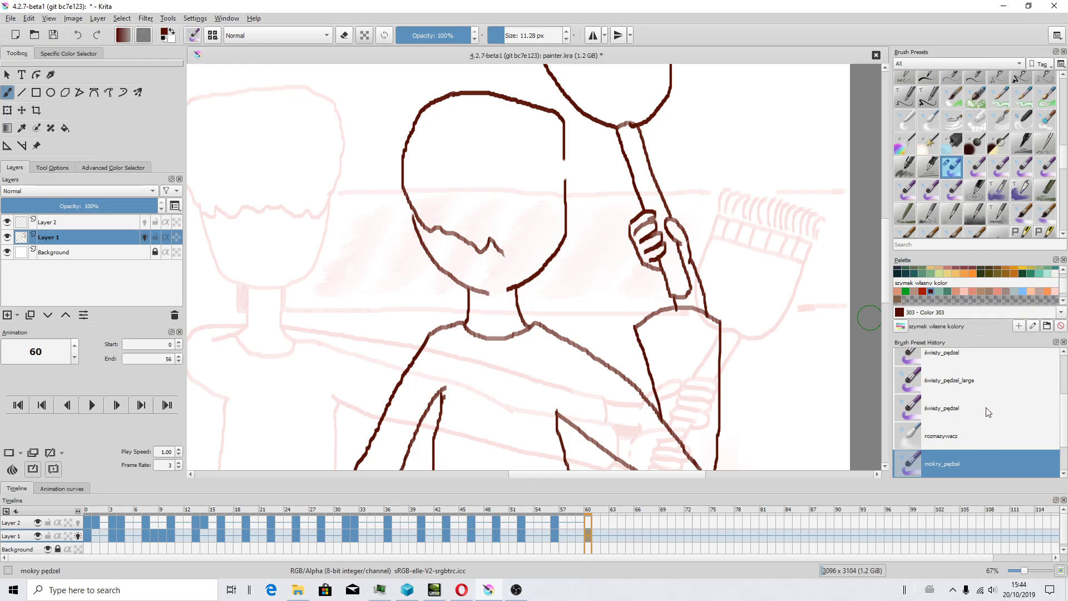
Zoom the canvas out to about 25% to show the whole boy with the broom
scroll(978, 389, "up", 3)
scroll(970, 388, "down", 3)
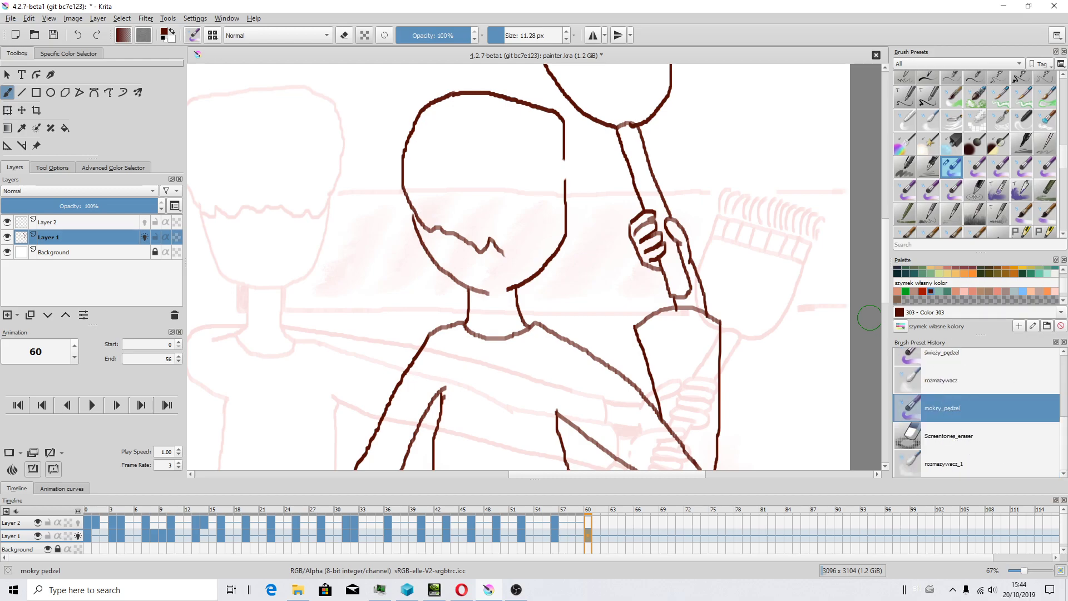
scroll(869, 318, "down", 5)
scroll(608, 216, "up", 3)
scroll(609, 216, "up", 2)
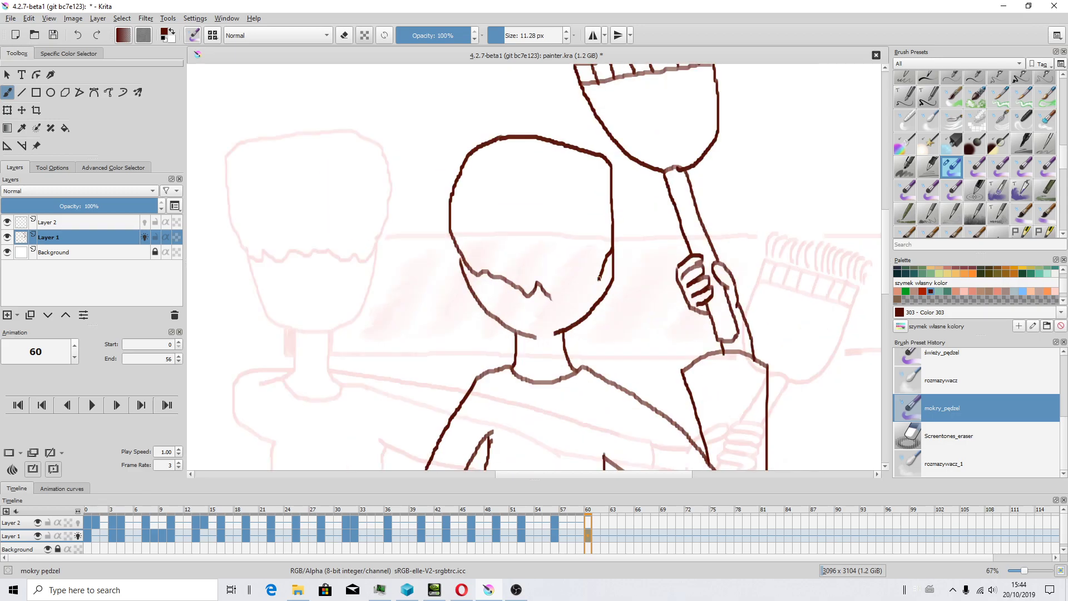
scroll(549, 298, "down", 3)
scroll(539, 311, "up", 1)
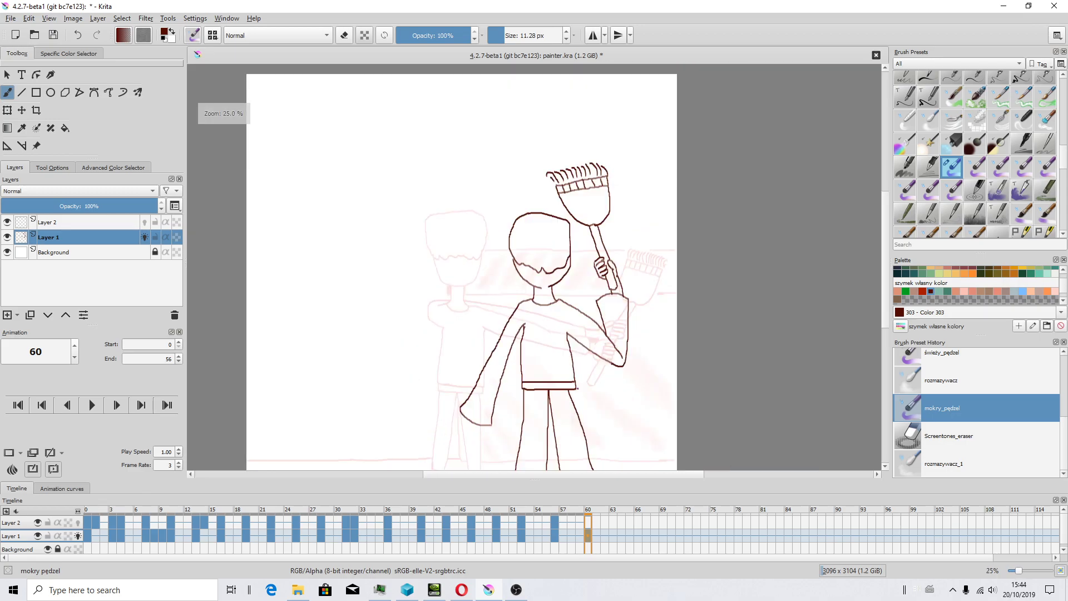
scroll(535, 319, "up", 1)
scroll(537, 223, "up", 1)
scroll(537, 222, "down", 2)
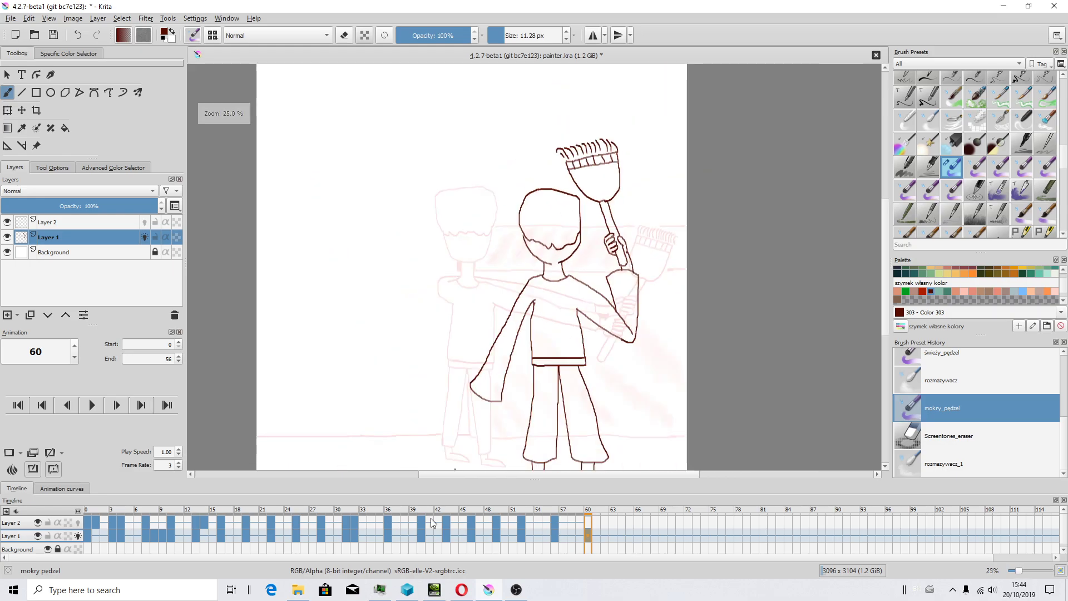
left_click(556, 536)
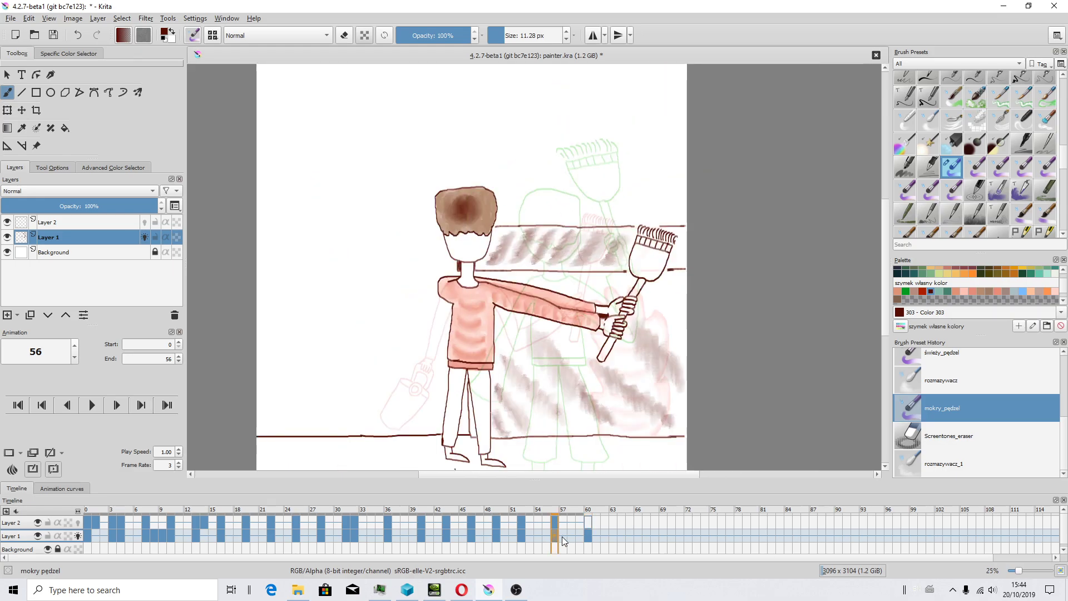
left_click(587, 537)
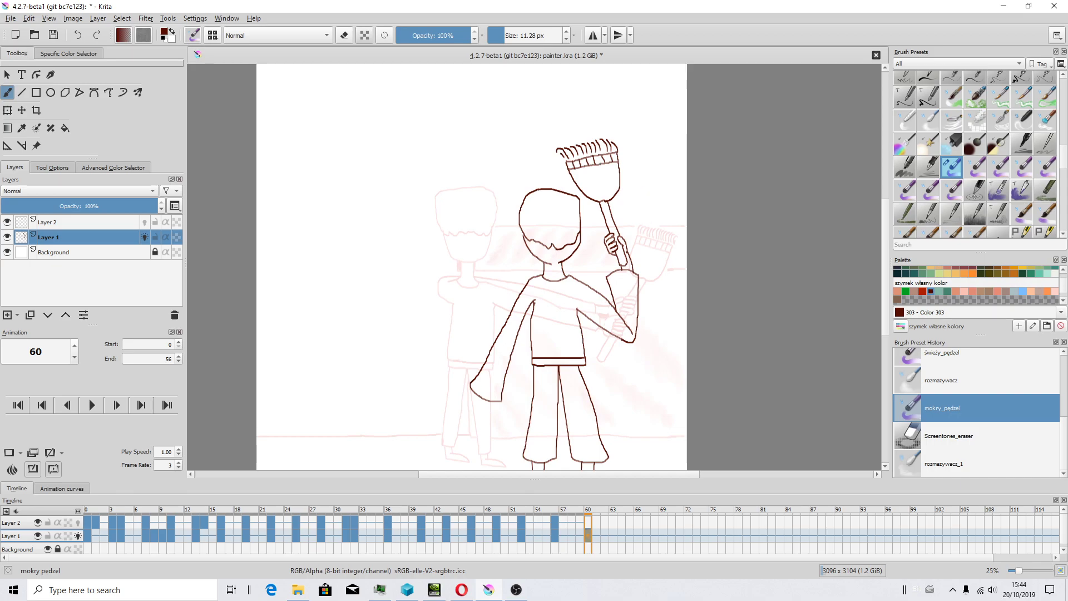
scroll(657, 220, "up", 2)
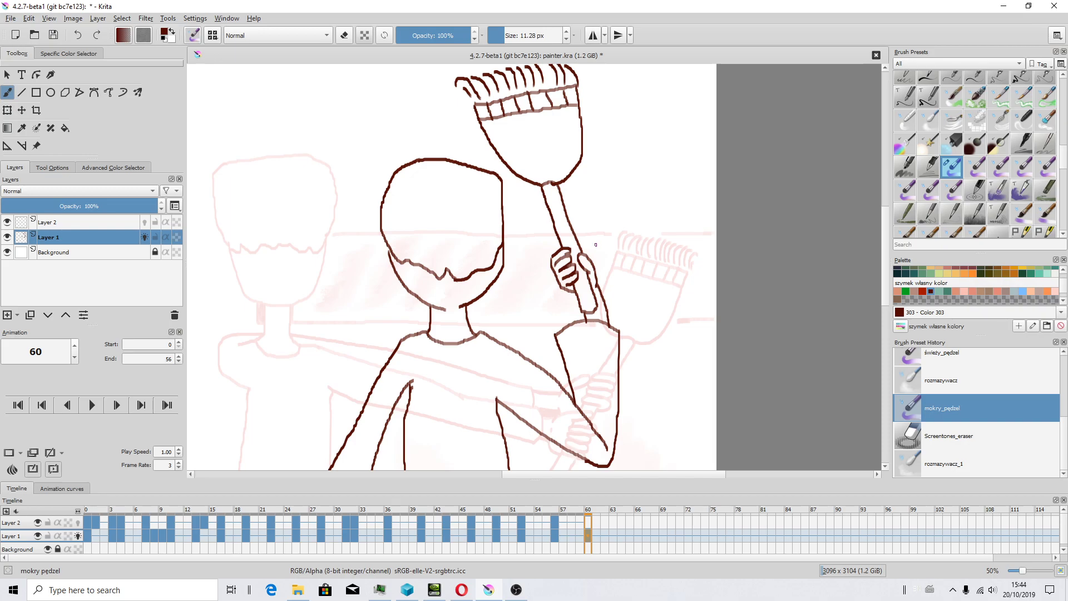
scroll(577, 270, "down", 3)
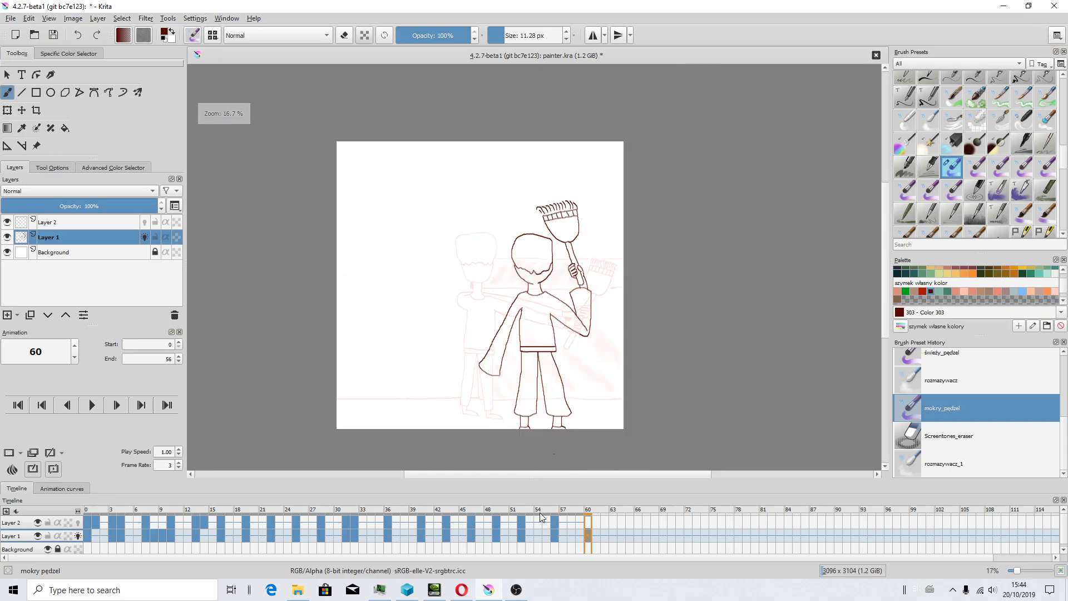
Turn off Layer 1's onion skin and step back through frames 56, 49, 36 and 28
left_click(78, 536)
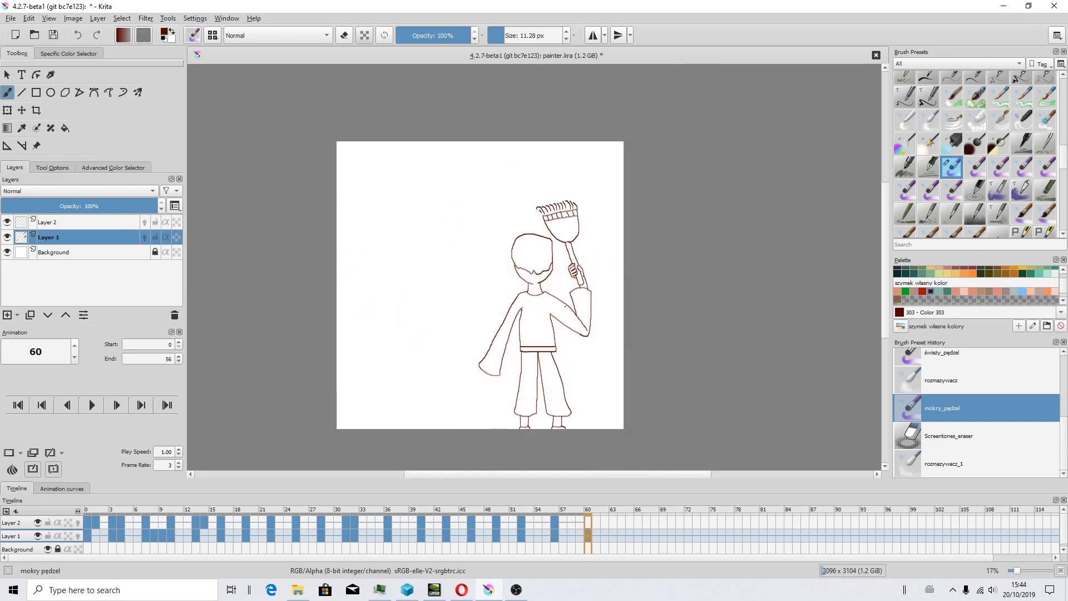
left_click(555, 550)
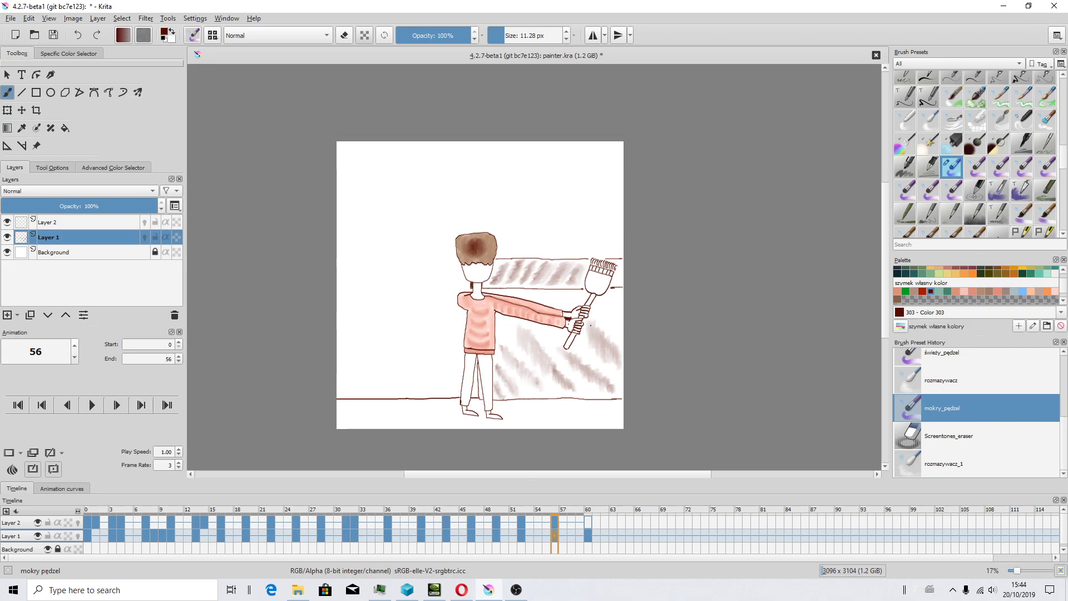
left_click(520, 536)
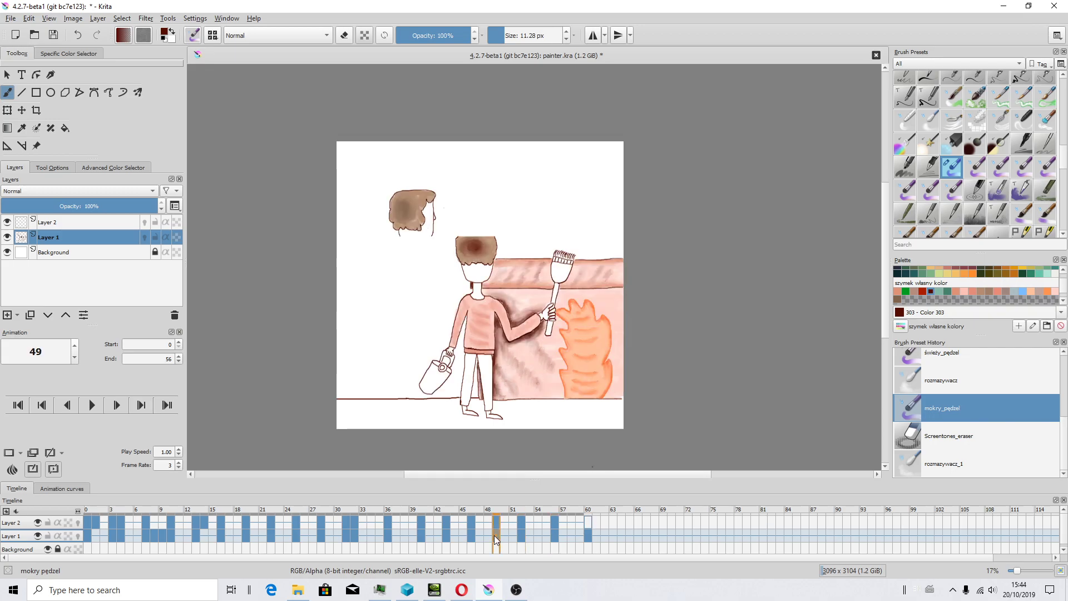
left_click(443, 537)
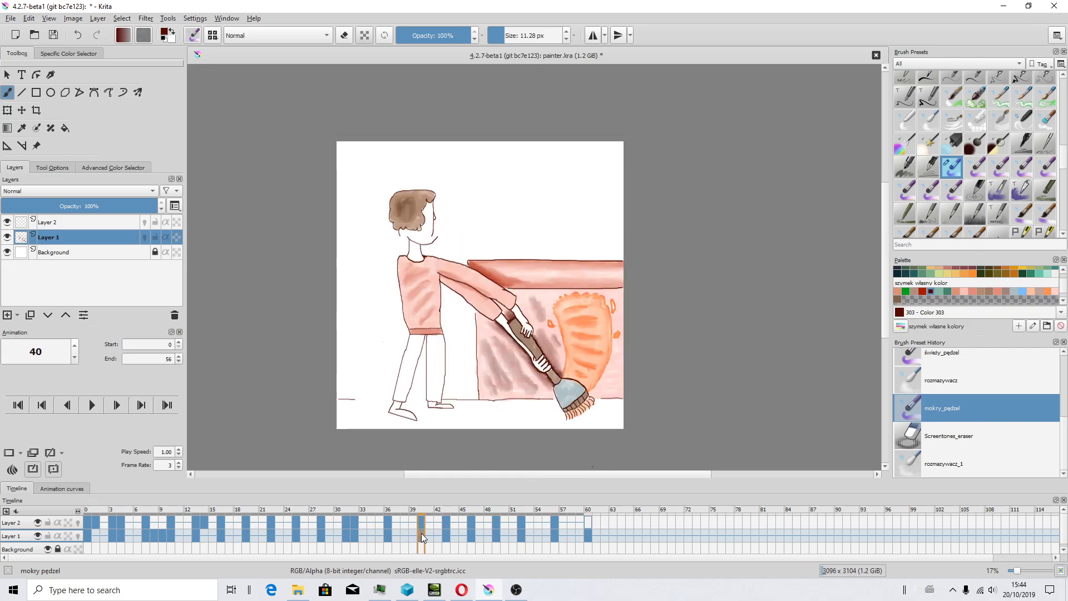
left_click(388, 536)
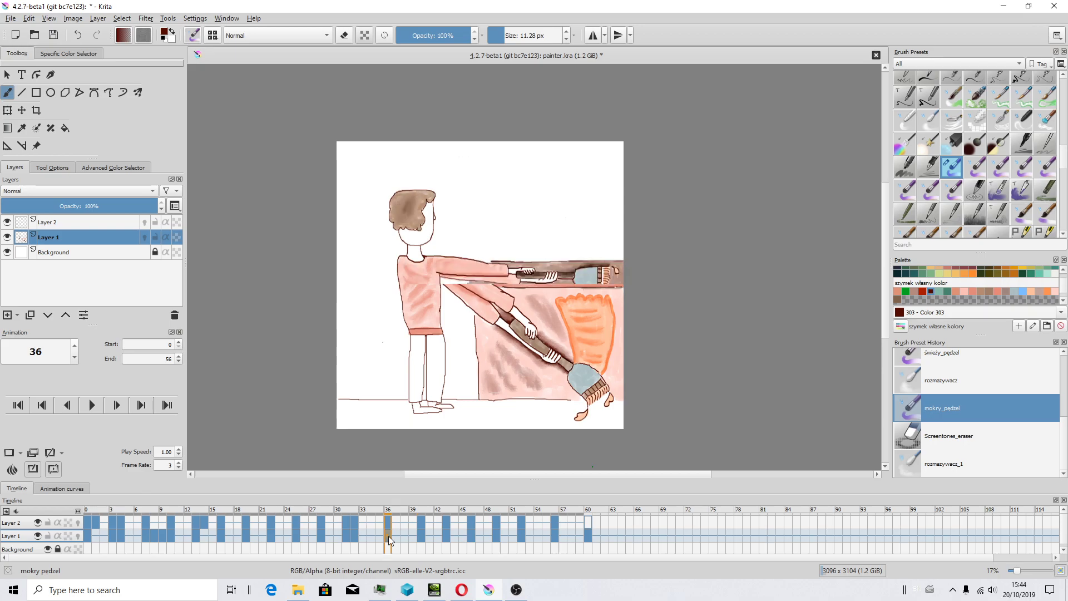
left_click(359, 536)
left_click(320, 536)
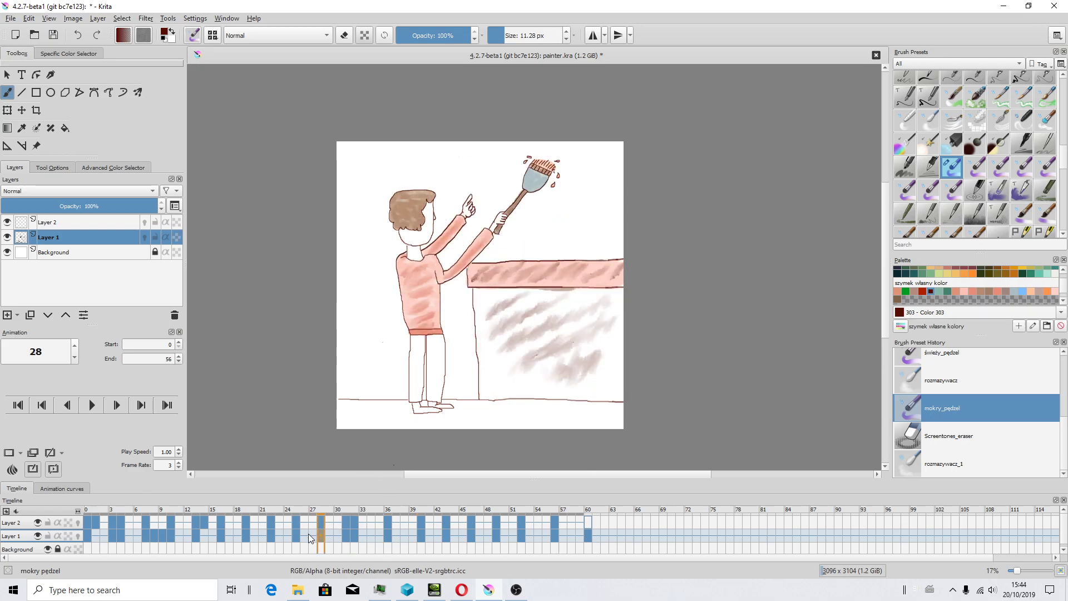
Review frames 25, 19 and 16 of the broom animation
left_click(294, 536)
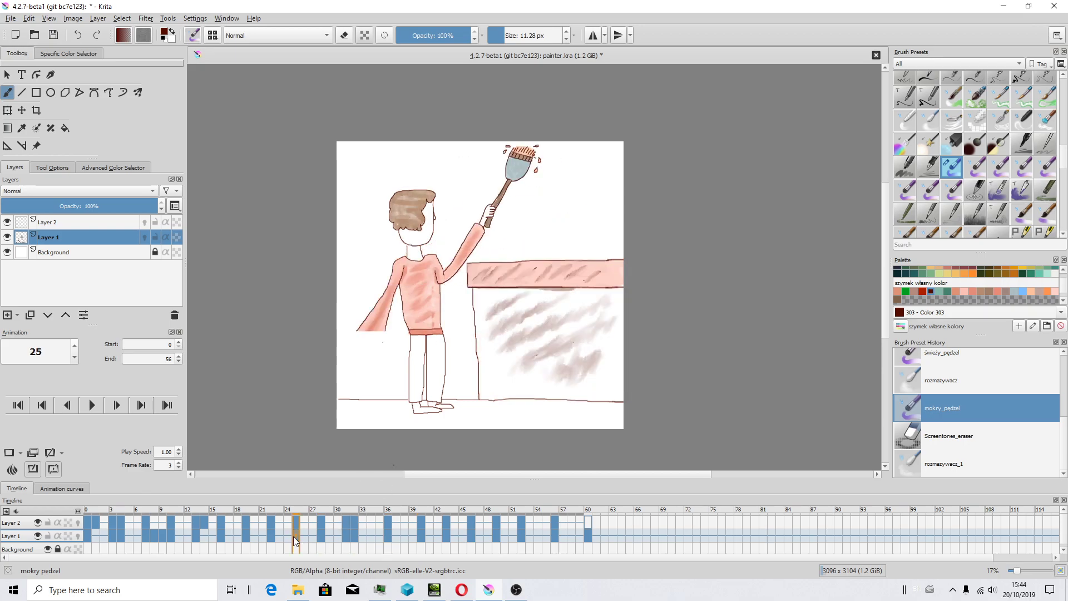
left_click(246, 536)
scroll(513, 324, "up", 3)
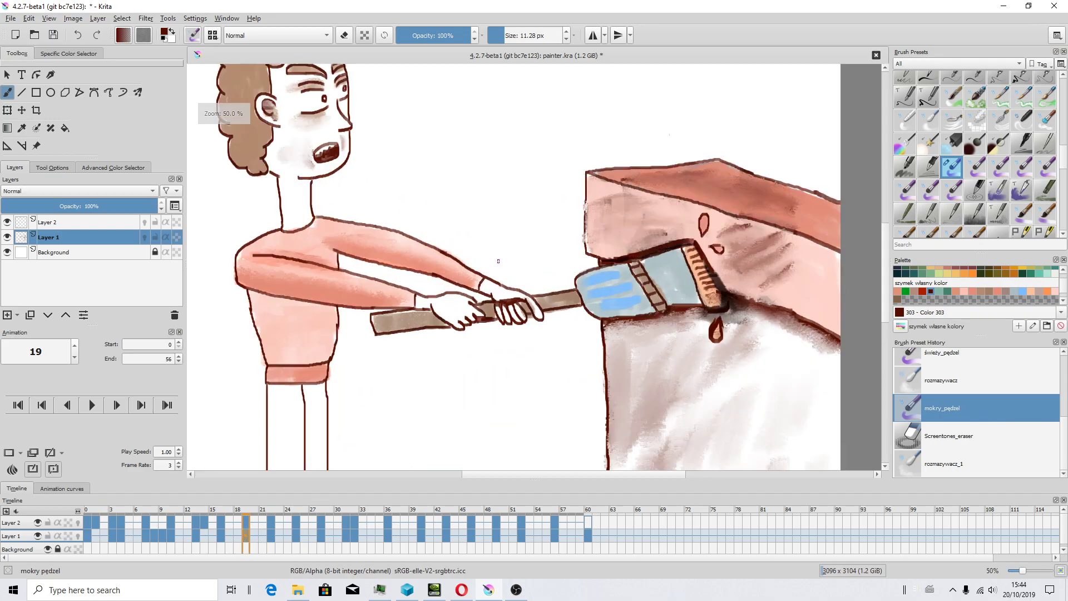
left_click(221, 537)
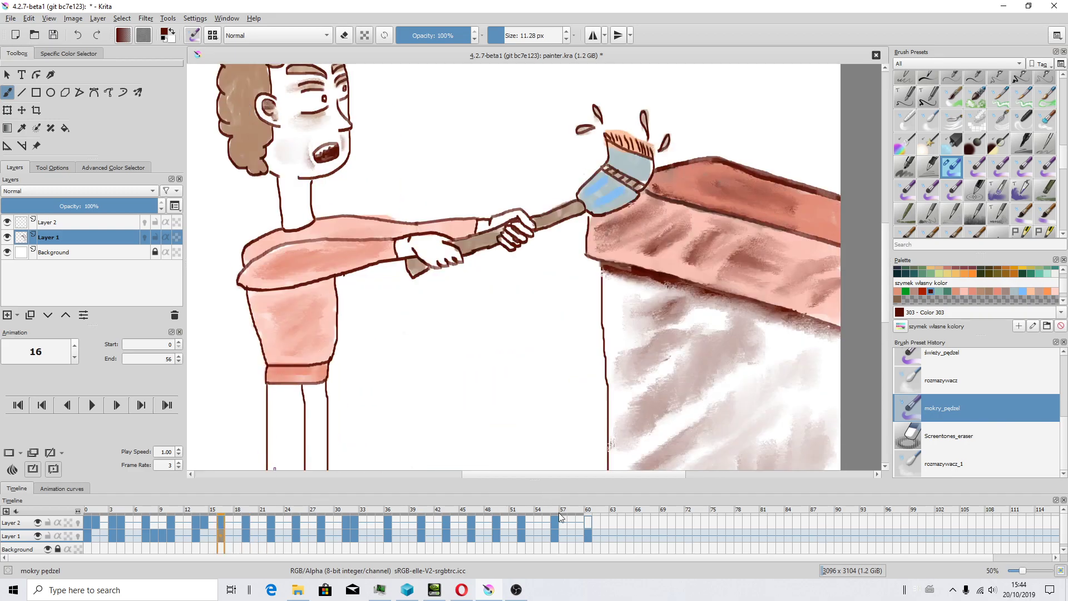
Return to frame 60 and choose the świeży_pędzel brush at 44.14 px
left_click(591, 541)
scroll(533, 250, "down", 2)
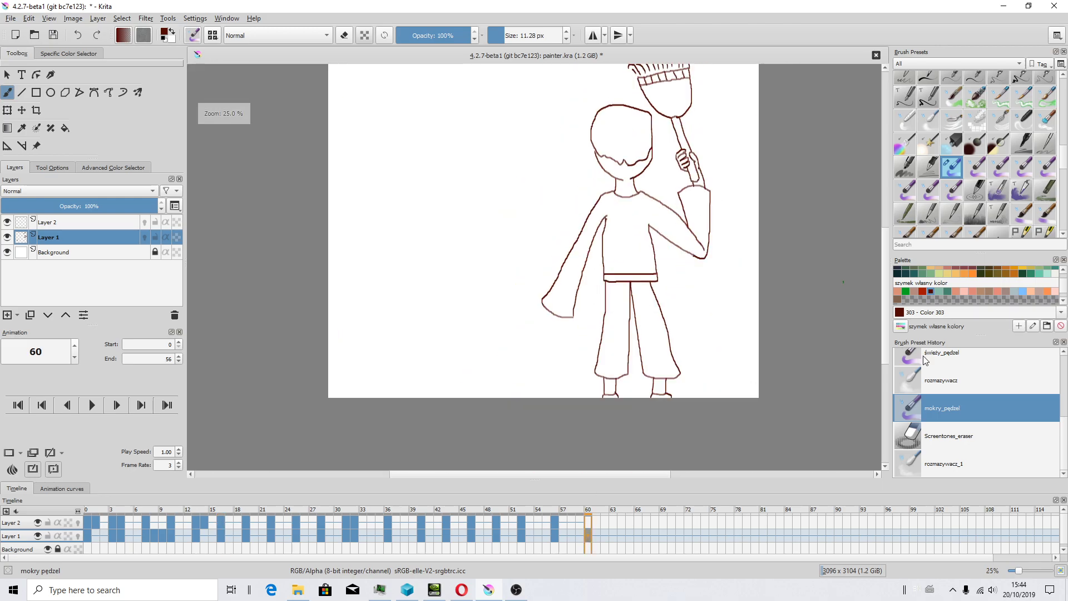
scroll(970, 433, "up", 1)
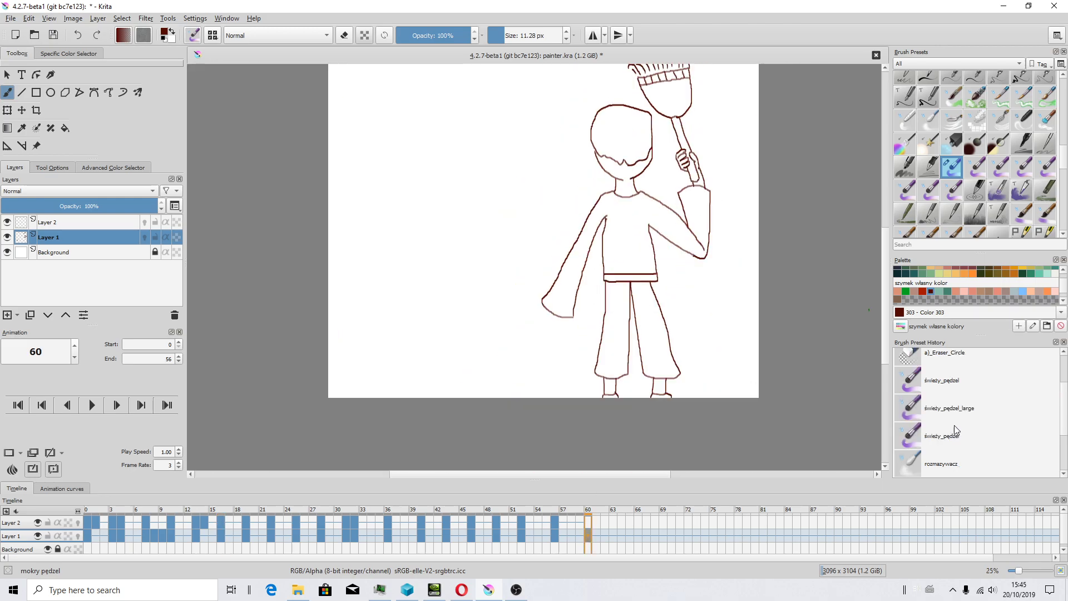
left_click(952, 384)
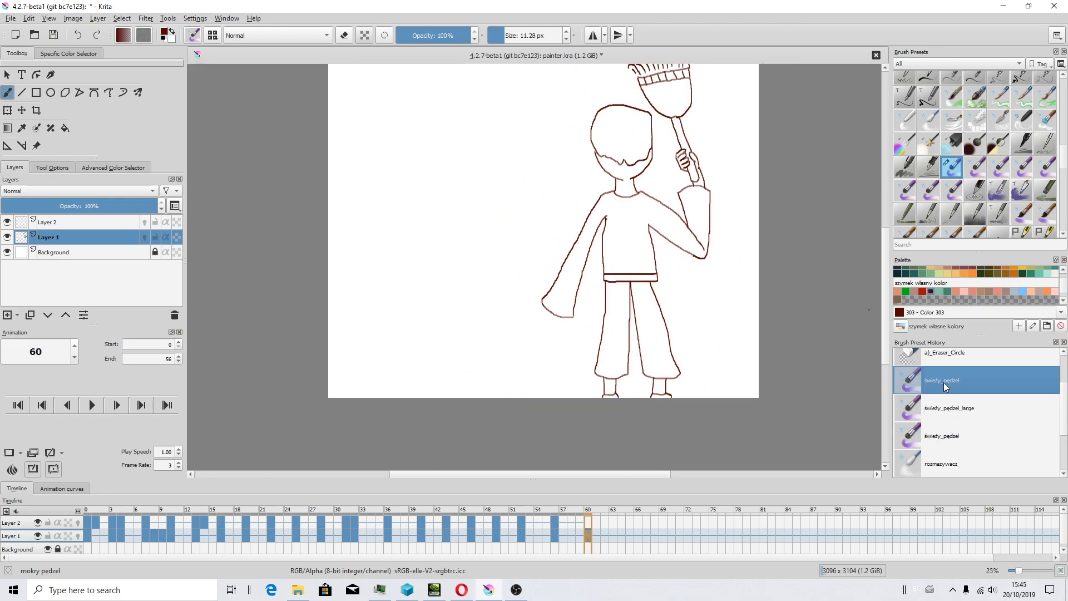
Paint the hair '291 - hair' brown on multiply Layer 2, then pick '292 - hair_dark'
left_click(983, 293)
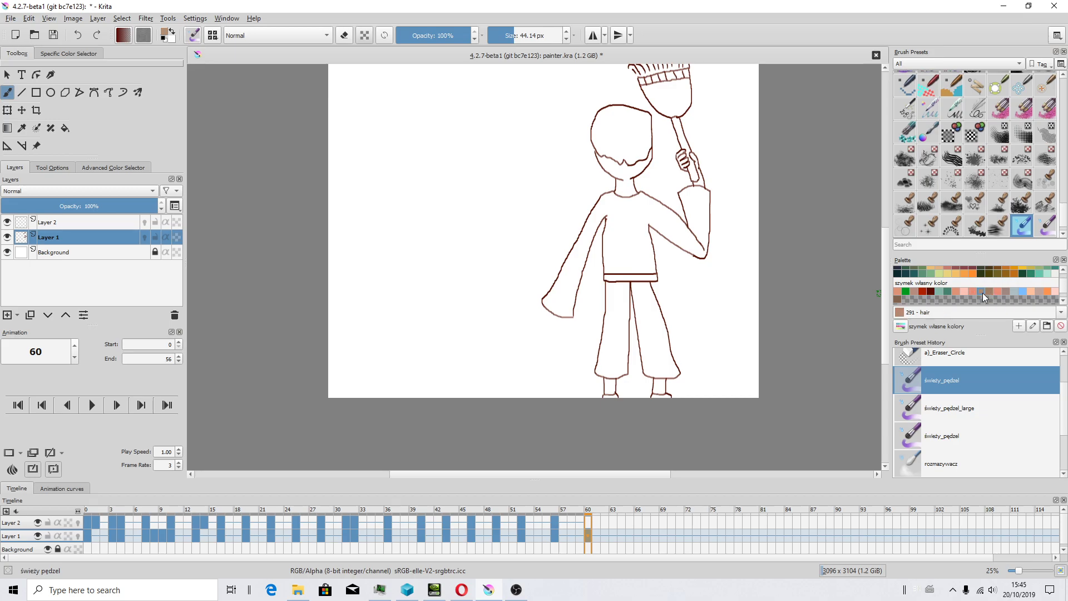
scroll(633, 107, "up", 4)
mouse_move(628, 186)
left_mouse_down()
mouse_move(565, 269)
mouse_move(562, 298)
mouse_move(582, 305)
mouse_move(556, 286)
mouse_move(579, 312)
mouse_move(509, 278)
mouse_move(484, 228)
mouse_move(553, 238)
mouse_move(567, 269)
mouse_move(614, 309)
mouse_move(643, 262)
mouse_move(524, 226)
mouse_move(484, 231)
mouse_move(479, 171)
mouse_move(519, 107)
mouse_move(615, 107)
mouse_move(675, 124)
mouse_move(659, 138)
mouse_move(508, 135)
mouse_move(484, 219)
mouse_move(658, 136)
mouse_move(686, 152)
mouse_move(572, 148)
mouse_move(565, 162)
mouse_move(603, 179)
mouse_move(595, 199)
mouse_move(628, 237)
mouse_move(529, 178)
mouse_move(512, 245)
mouse_move(615, 282)
mouse_move(672, 291)
mouse_move(692, 218)
mouse_move(598, 198)
mouse_move(643, 248)
mouse_move(674, 244)
mouse_move(695, 167)
mouse_move(672, 253)
mouse_move(602, 293)
mouse_move(527, 215)
mouse_move(531, 148)
mouse_move(639, 150)
mouse_move(586, 131)
mouse_move(553, 155)
left_mouse_up()
key("ctrl+z")
left_click(81, 225)
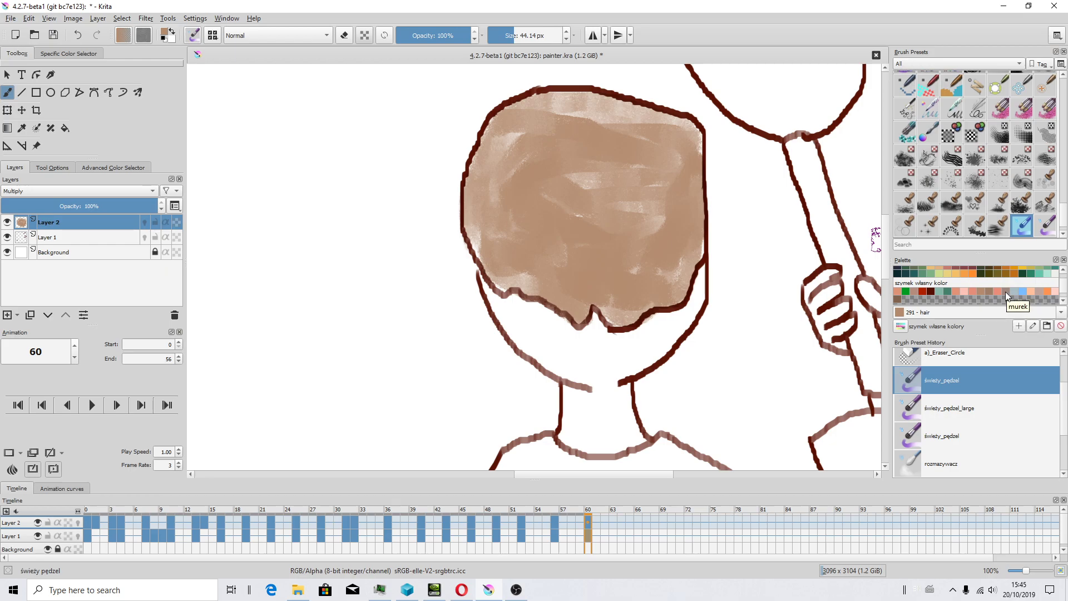
left_click(990, 296)
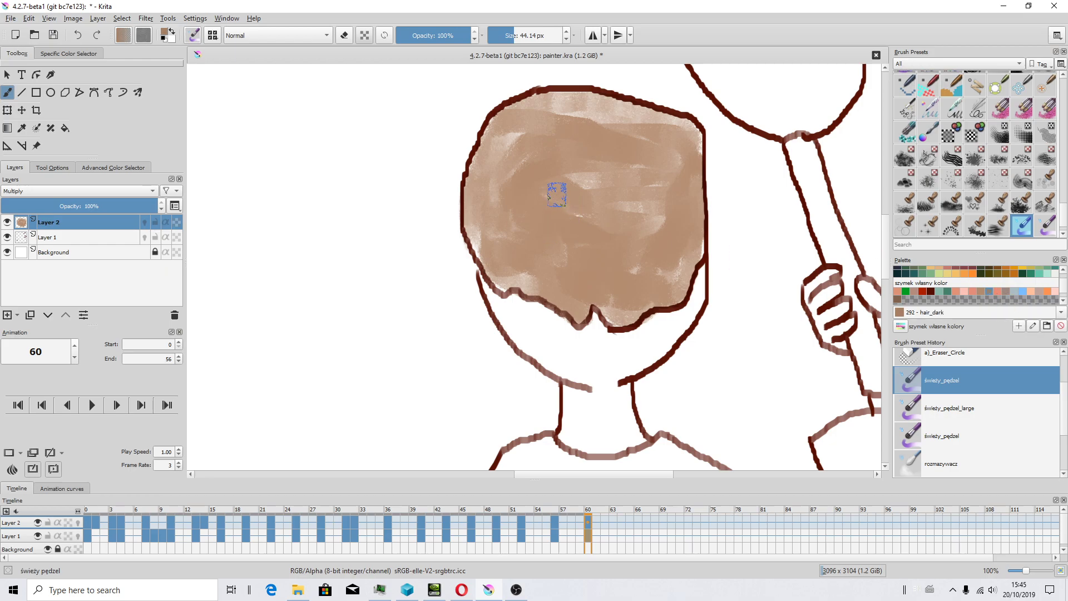
Brush a dark '303 - Color 303' stroke into the hair and blend it with rozmazywacz
left_click(931, 290)
mouse_move(573, 189)
left_mouse_down()
mouse_move(603, 199)
mouse_move(551, 162)
mouse_move(649, 205)
mouse_move(595, 205)
mouse_move(576, 230)
mouse_move(628, 217)
mouse_move(639, 183)
mouse_move(523, 183)
mouse_move(634, 193)
mouse_move(508, 178)
mouse_move(609, 271)
left_mouse_up()
left_click(928, 463)
mouse_move(552, 186)
left_mouse_down()
mouse_move(598, 167)
mouse_move(543, 203)
mouse_move(615, 190)
mouse_move(621, 244)
mouse_move(561, 231)
mouse_move(634, 189)
mouse_move(539, 139)
mouse_move(531, 246)
mouse_move(617, 167)
mouse_move(553, 219)
mouse_move(579, 178)
mouse_move(579, 250)
mouse_move(542, 245)
mouse_move(578, 119)
mouse_move(540, 158)
mouse_move(537, 239)
left_mouse_up()
scroll(536, 239, "down", 1)
scroll(615, 256, "up", 2)
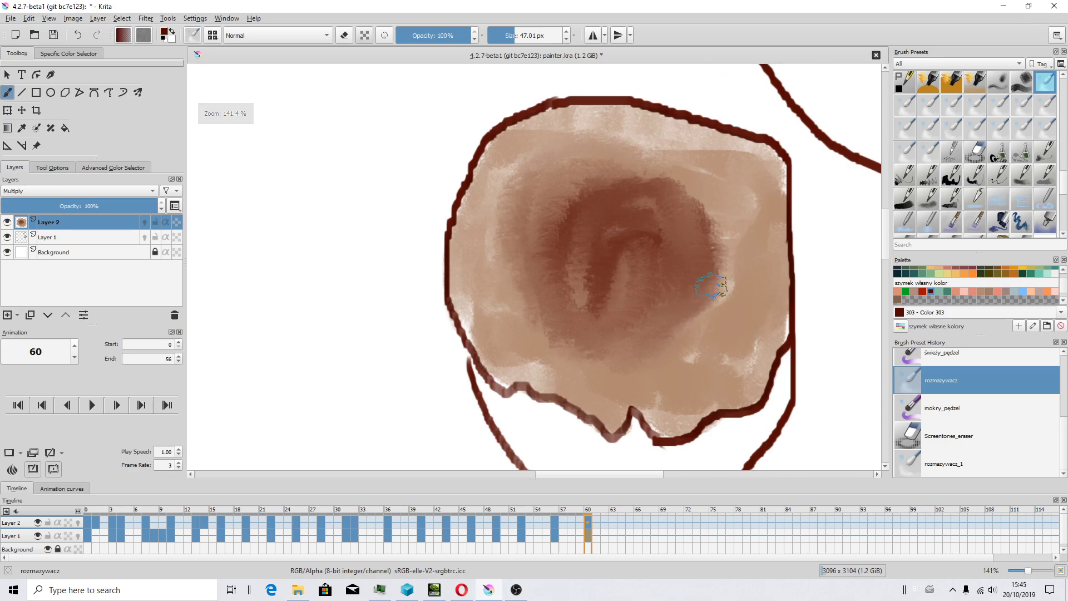
mouse_move(711, 287)
left_mouse_down()
mouse_move(686, 185)
mouse_move(632, 209)
mouse_move(615, 285)
mouse_move(661, 233)
mouse_move(556, 262)
left_mouse_up()
scroll(550, 334, "down", 3)
mouse_move(638, 356)
left_mouse_down()
mouse_move(538, 260)
mouse_move(563, 137)
left_mouse_up()
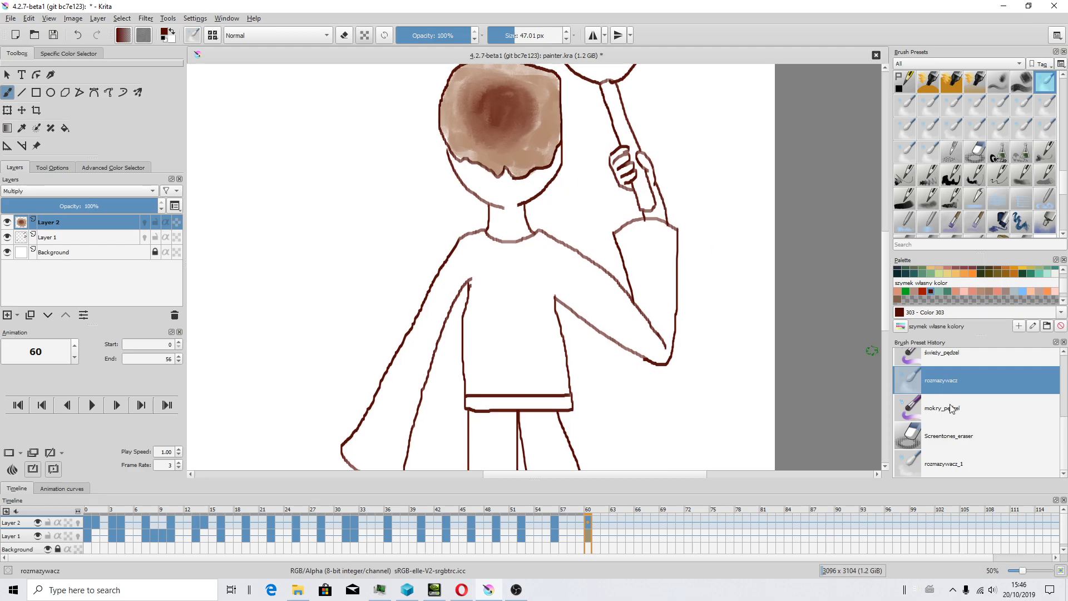
Return to the świeży_pędzel brush and undo a stray brown stroke along the cape
left_click(959, 357)
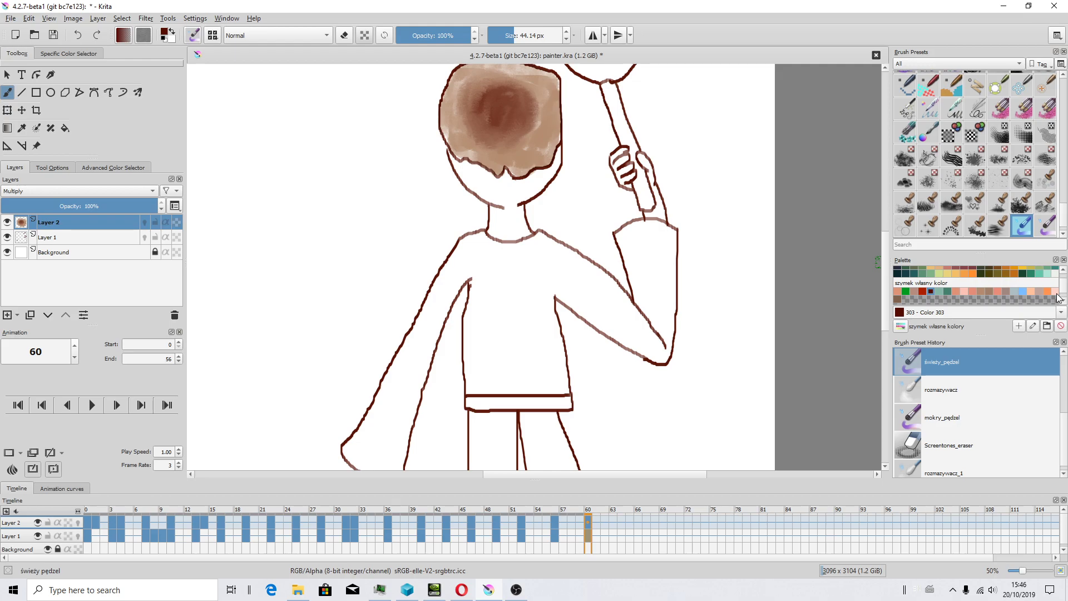
left_click(962, 292)
mouse_move(472, 303)
left_mouse_down()
mouse_move(483, 247)
mouse_move(412, 310)
left_mouse_up()
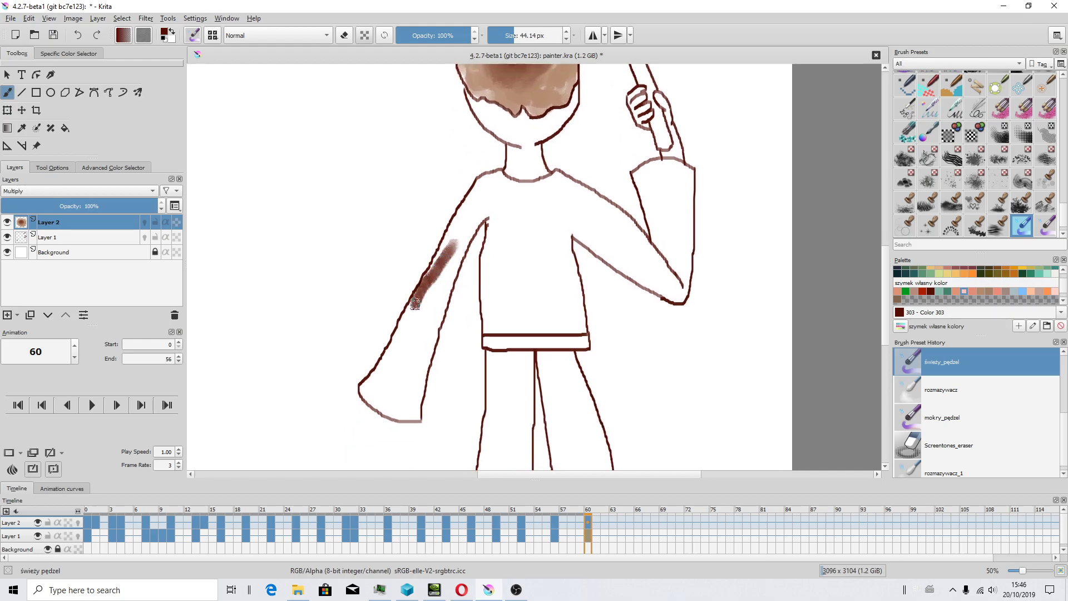
key("ctrl+z")
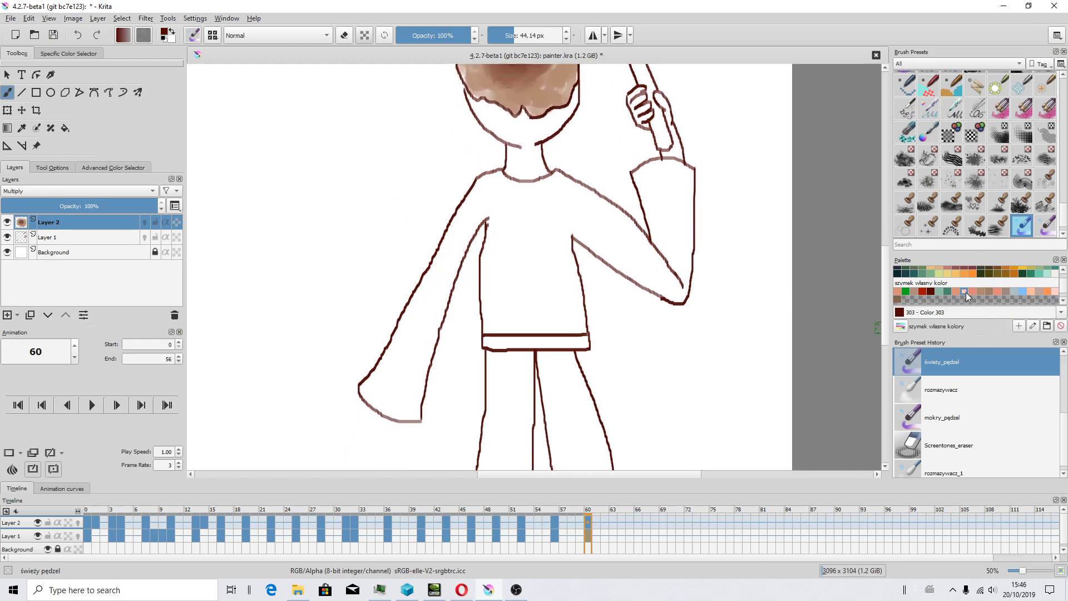
Paint the left sleeve and lower-left torso pale pink with the '289 - skin' swatch
left_click(965, 293)
mouse_move(445, 273)
left_mouse_down()
mouse_move(390, 369)
mouse_move(362, 394)
mouse_move(379, 420)
mouse_move(423, 434)
mouse_move(432, 334)
mouse_move(396, 422)
mouse_move(351, 395)
mouse_move(418, 298)
mouse_move(392, 396)
mouse_move(415, 417)
mouse_move(453, 278)
mouse_move(389, 378)
mouse_move(410, 375)
mouse_move(408, 293)
mouse_move(460, 246)
mouse_move(491, 186)
mouse_move(453, 245)
mouse_move(492, 148)
mouse_move(462, 213)
mouse_move(541, 136)
mouse_move(501, 146)
mouse_move(532, 134)
mouse_move(517, 286)
mouse_move(538, 316)
mouse_move(639, 310)
mouse_move(534, 301)
mouse_move(632, 285)
mouse_move(520, 291)
mouse_move(518, 189)
mouse_move(515, 262)
mouse_move(591, 267)
mouse_move(551, 166)
mouse_move(544, 289)
mouse_move(532, 304)
left_mouse_up()
scroll(392, 366, "up", 1)
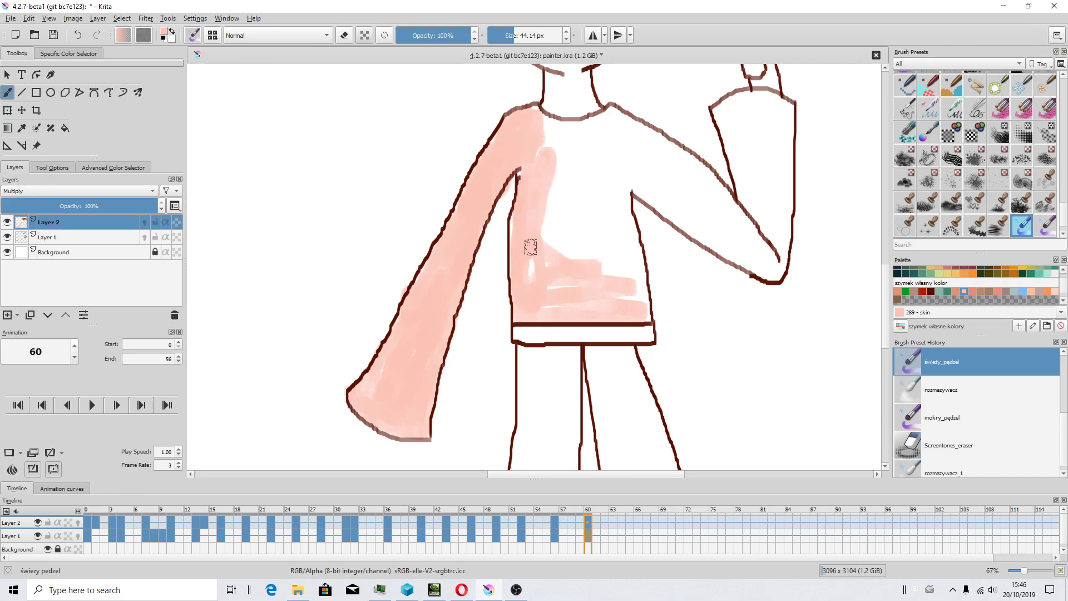
scroll(578, 240, "down", 3)
scroll(582, 239, "up", 1)
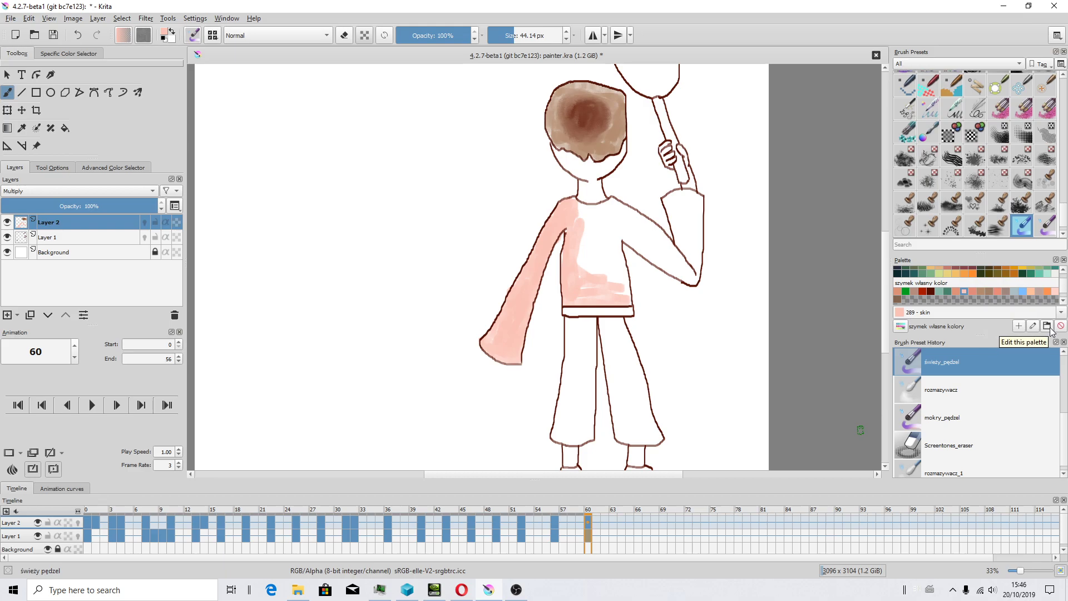
left_click(1047, 327)
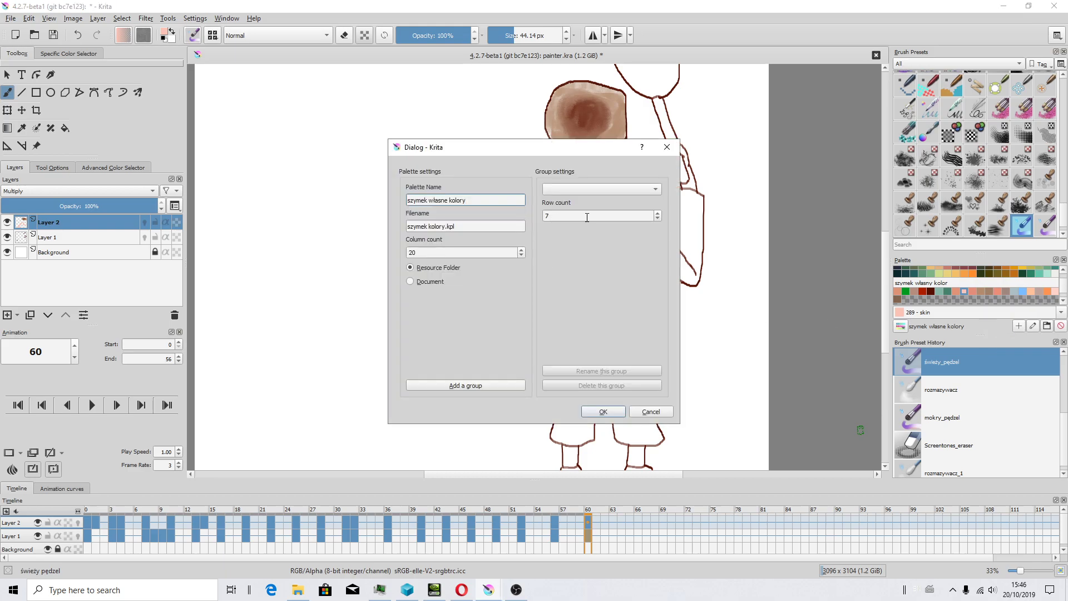
left_click(570, 188)
left_click(576, 185)
left_click(647, 412)
scroll(1063, 421, "up", 1)
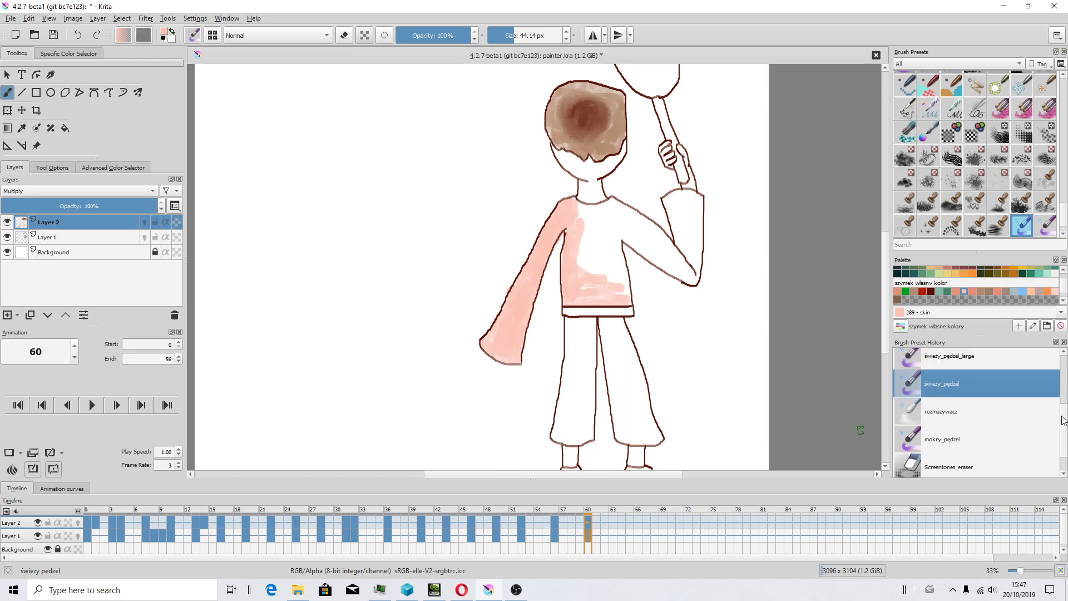
scroll(1064, 421, "up", 3)
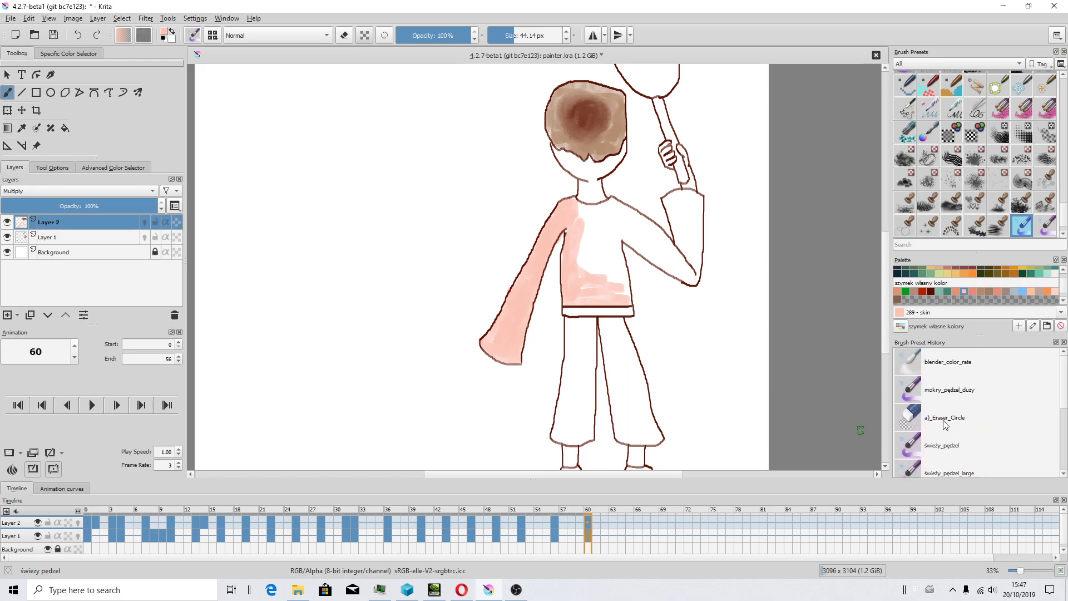
scroll(944, 424, "down", 3)
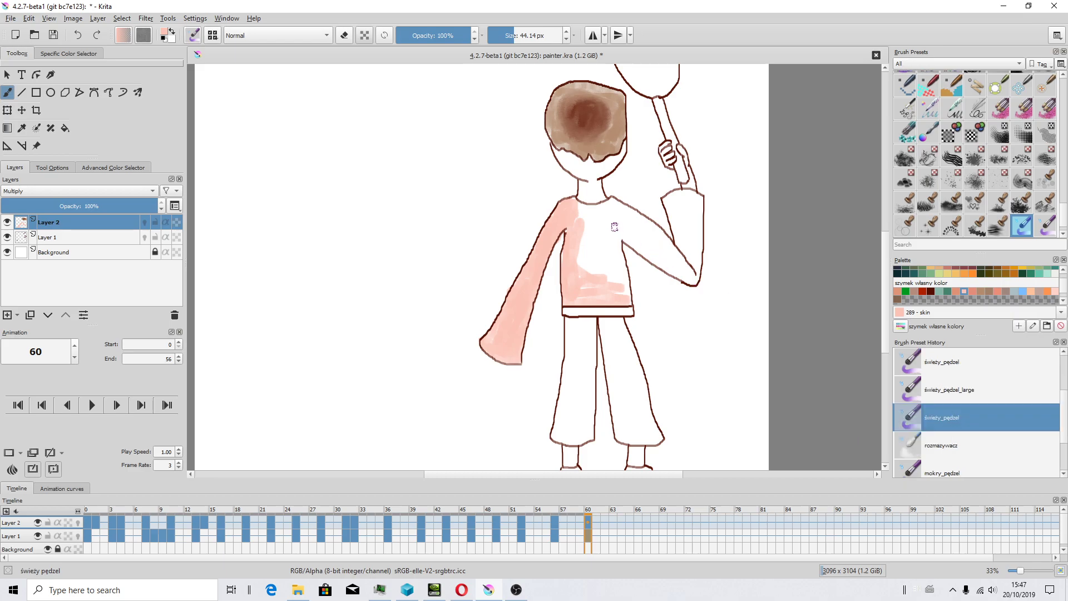
scroll(941, 389, "down", 2)
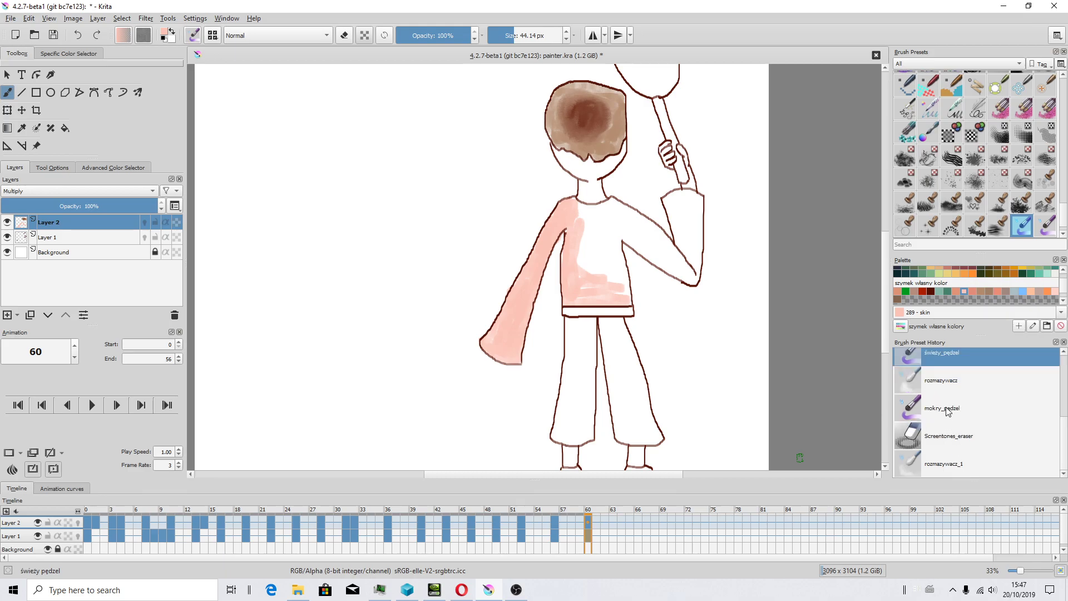
Reselect Layer 2 and smudge the pink into the white torso with rozmazywacz
left_click(63, 238)
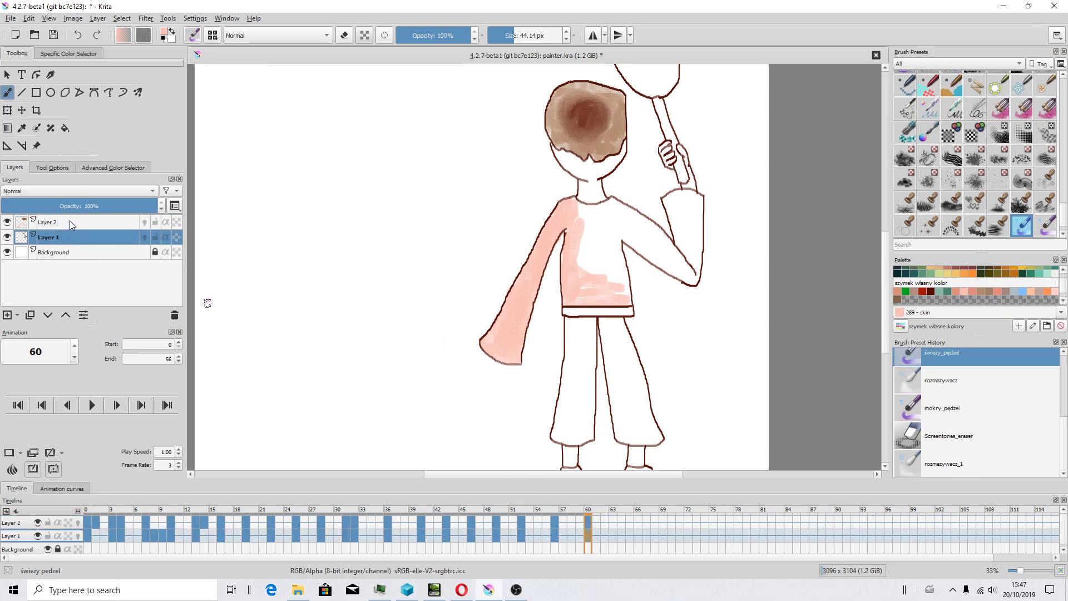
left_click(69, 221)
scroll(958, 406, "up", 3)
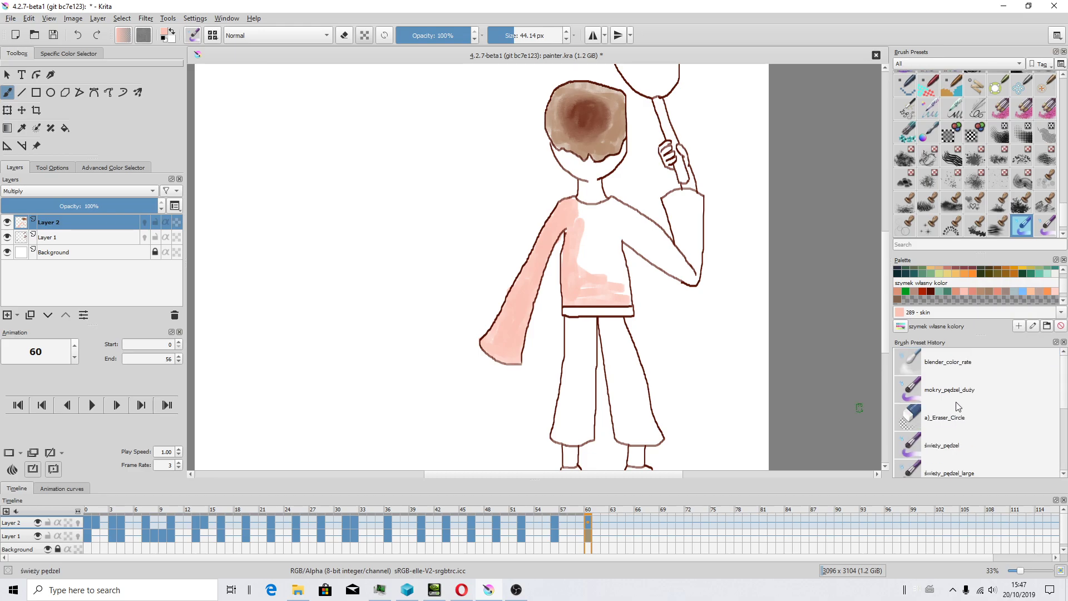
scroll(947, 397, "down", 3)
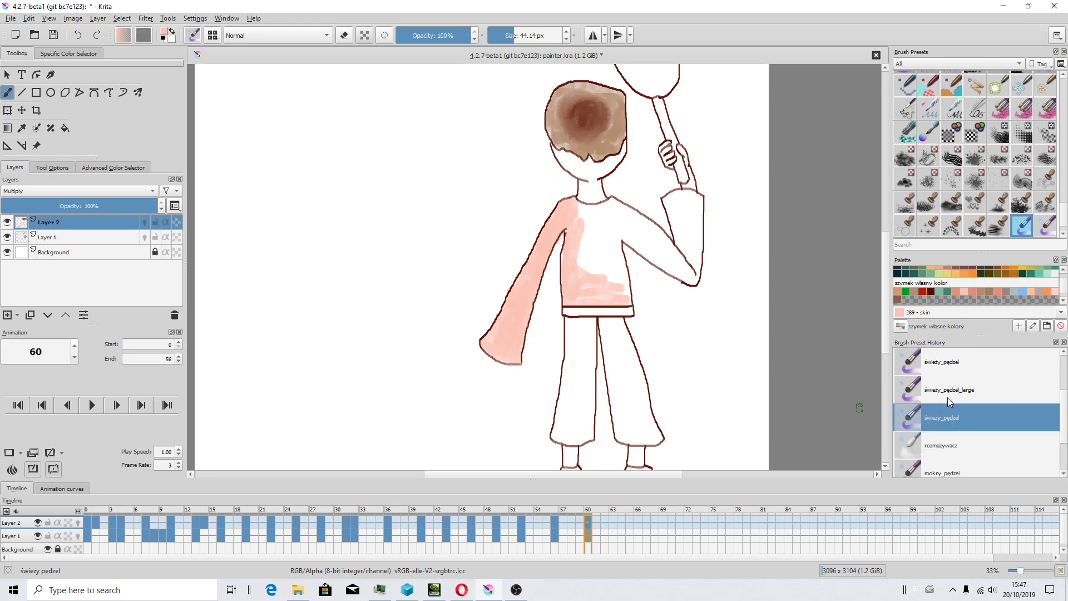
scroll(947, 397, "down", 2)
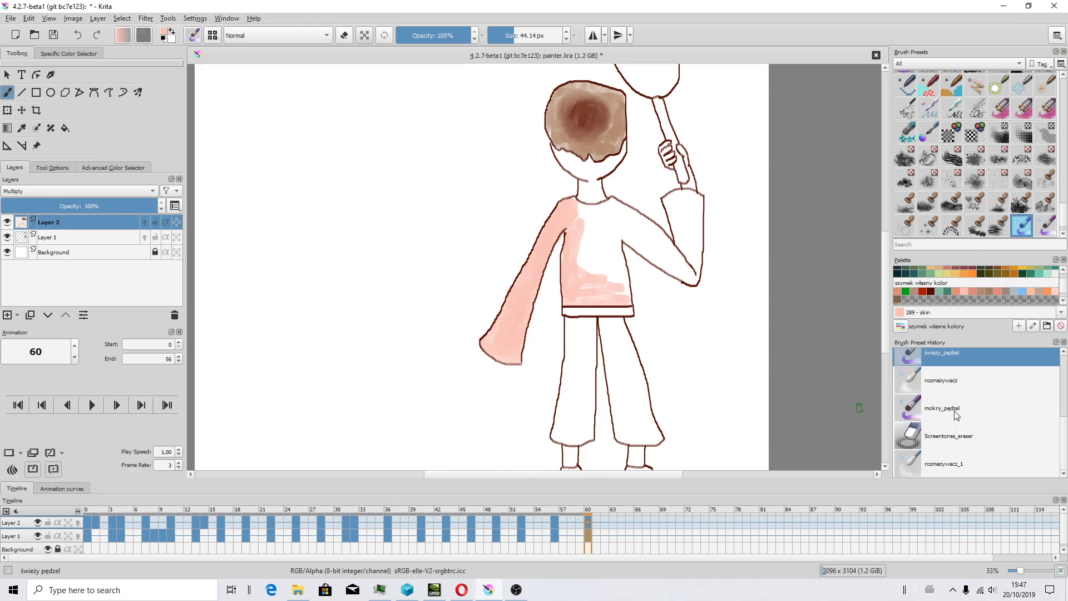
left_click(937, 388)
scroll(593, 255, "up", 1)
scroll(592, 255, "up", 1)
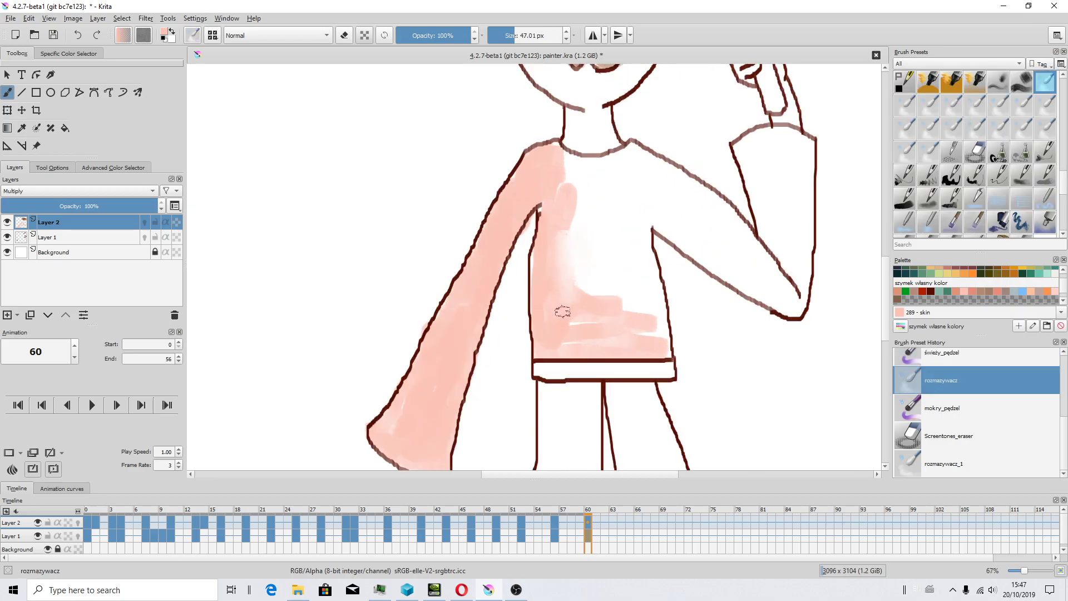
mouse_move(562, 311)
left_mouse_down()
mouse_move(584, 318)
mouse_move(607, 285)
mouse_move(594, 240)
left_mouse_up()
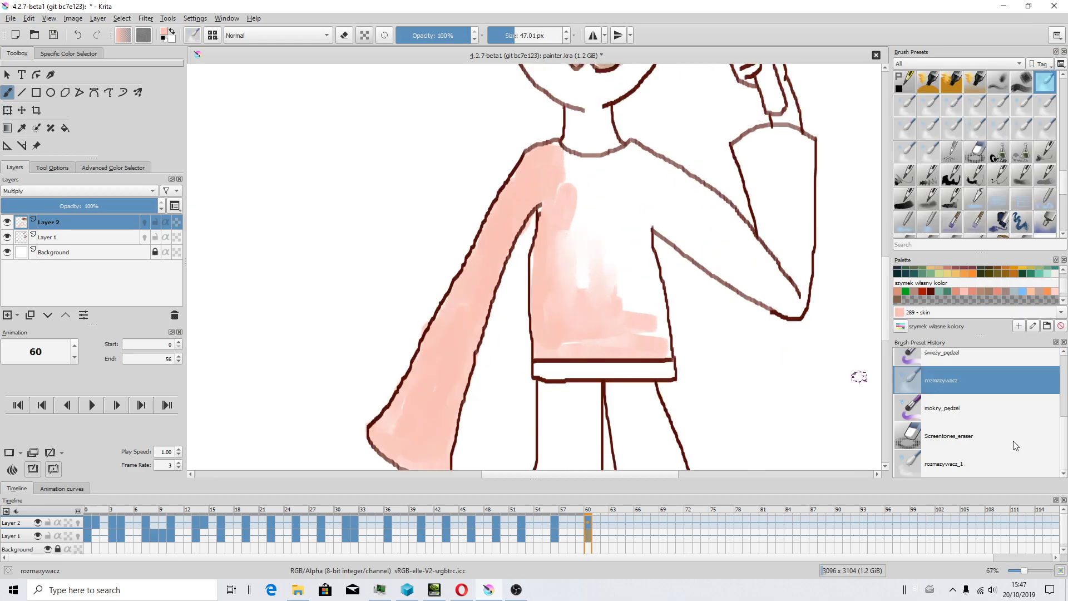
Paint pink over the white centre of the torso with świeży_pędzel
left_click(953, 410)
left_click(959, 355)
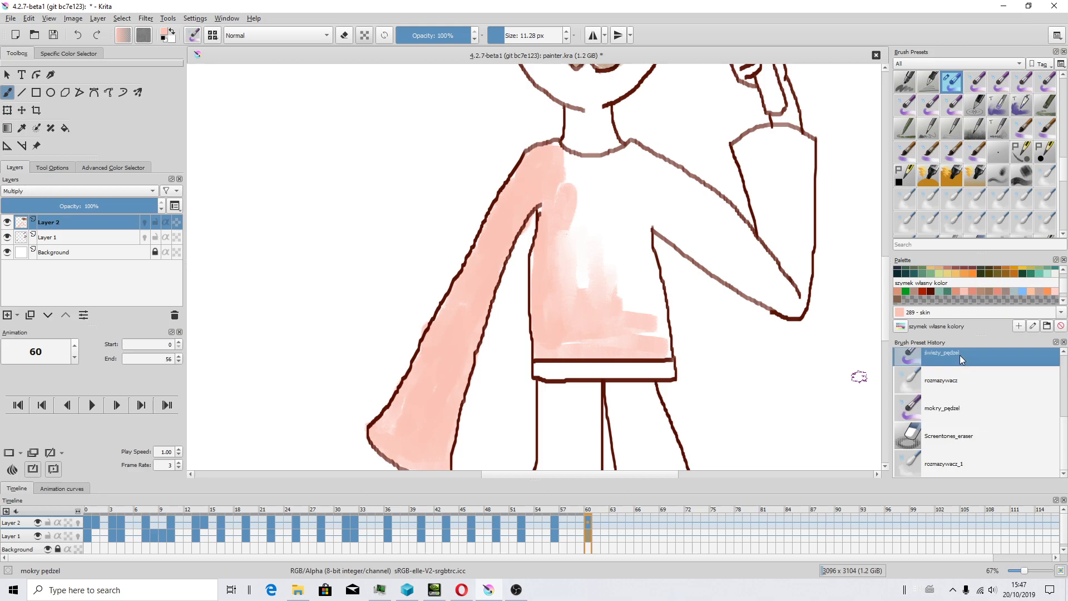
mouse_move(598, 207)
left_mouse_down()
mouse_move(579, 198)
mouse_move(605, 290)
mouse_move(615, 279)
mouse_move(648, 346)
mouse_move(665, 351)
mouse_move(655, 290)
mouse_move(657, 336)
mouse_move(594, 183)
mouse_move(556, 174)
mouse_move(561, 187)
mouse_move(617, 209)
left_mouse_up()
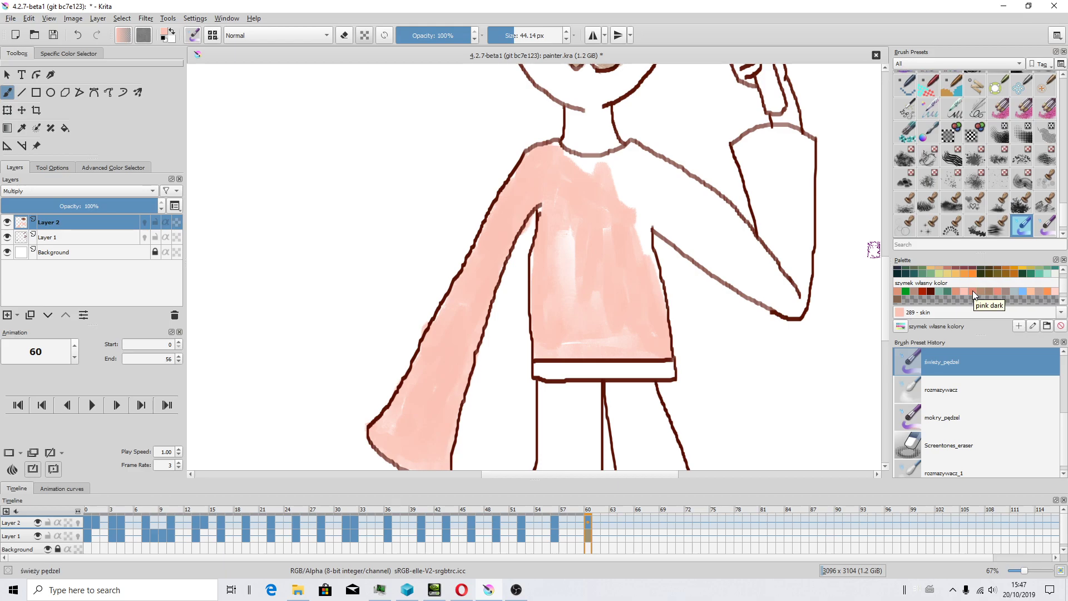
Fill pink beside the neck and down the shirt's right edge, then zoom out
scroll(589, 211, "down", 4)
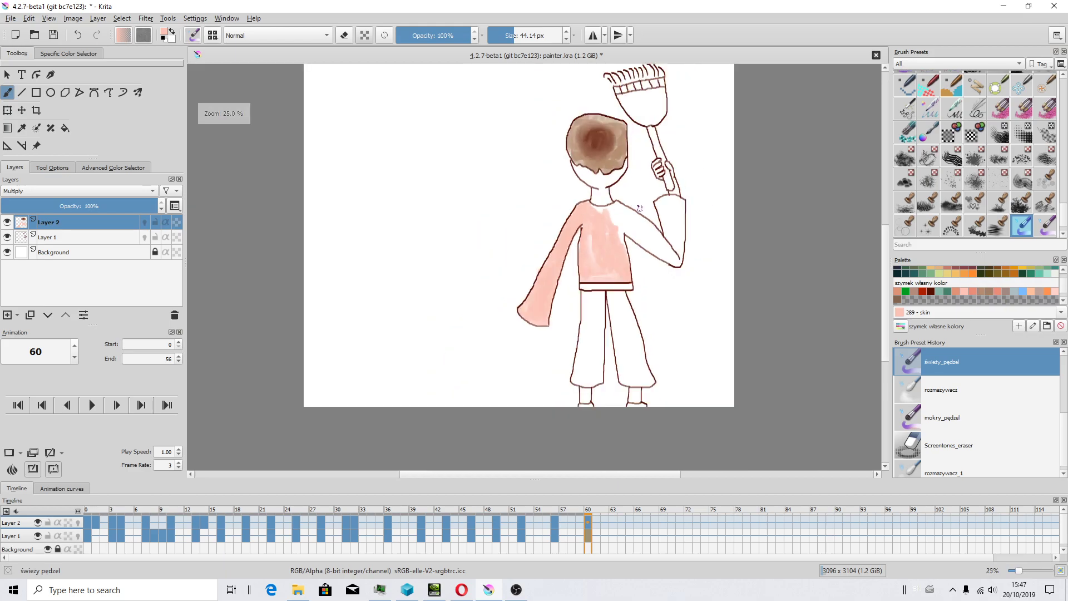
scroll(611, 216, "up", 4)
mouse_move(545, 214)
left_mouse_down()
mouse_move(586, 295)
mouse_move(585, 237)
left_mouse_up()
scroll(585, 238, "down", 4)
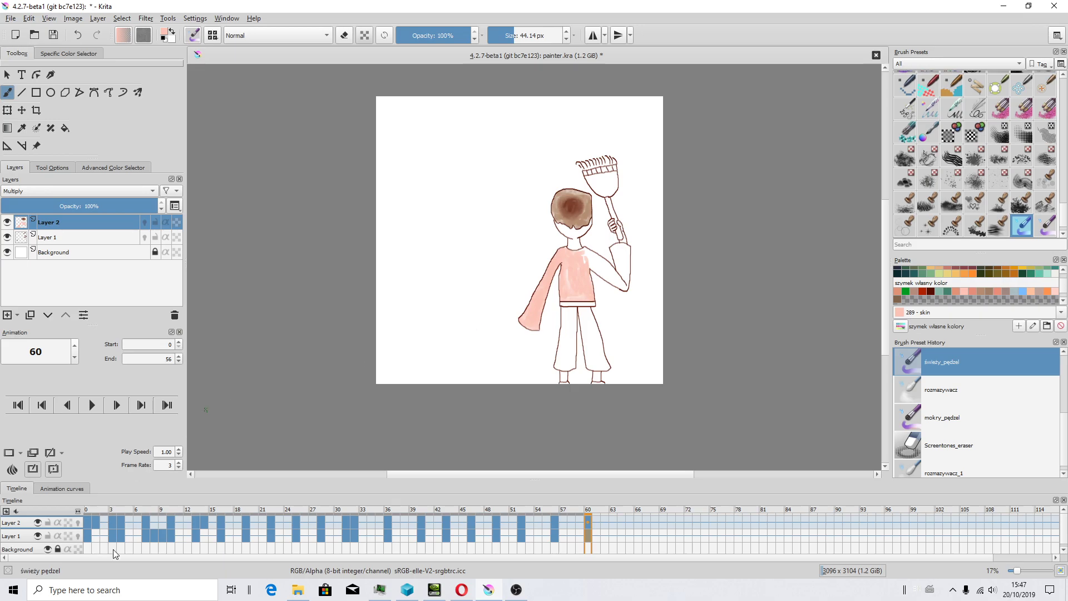
Compare neighbouring frames using Layer 1 and Layer 2 onion skins, then turn them off
left_click(78, 535)
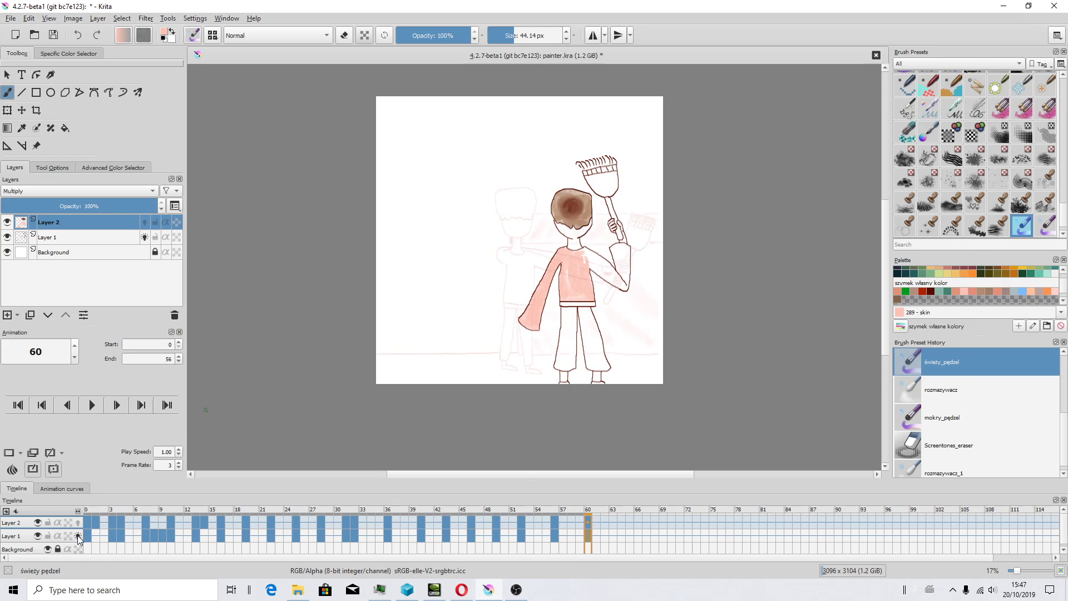
left_click(79, 535)
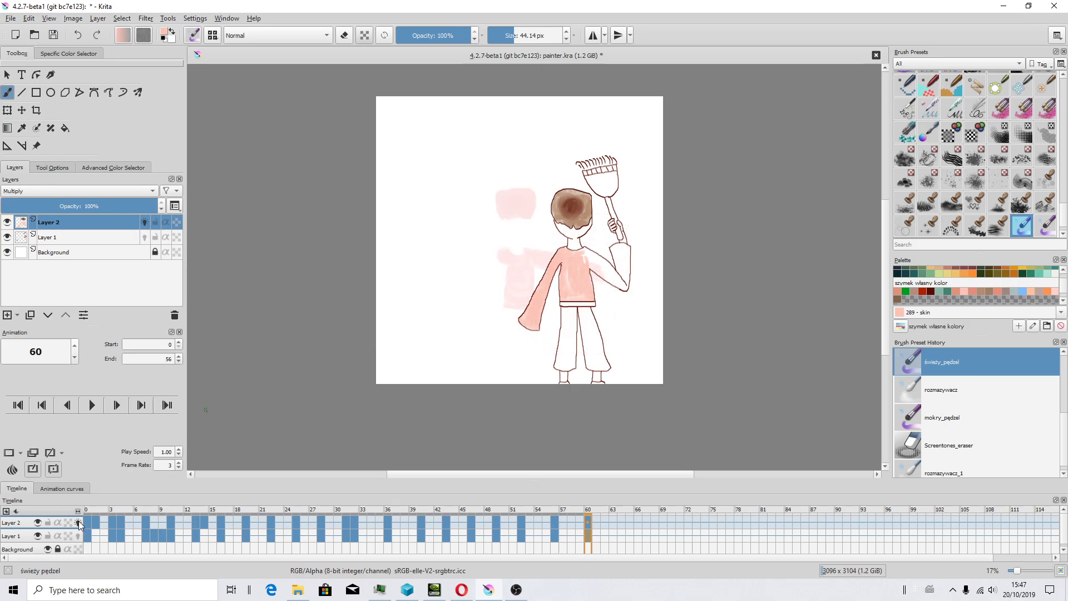
left_click(78, 522)
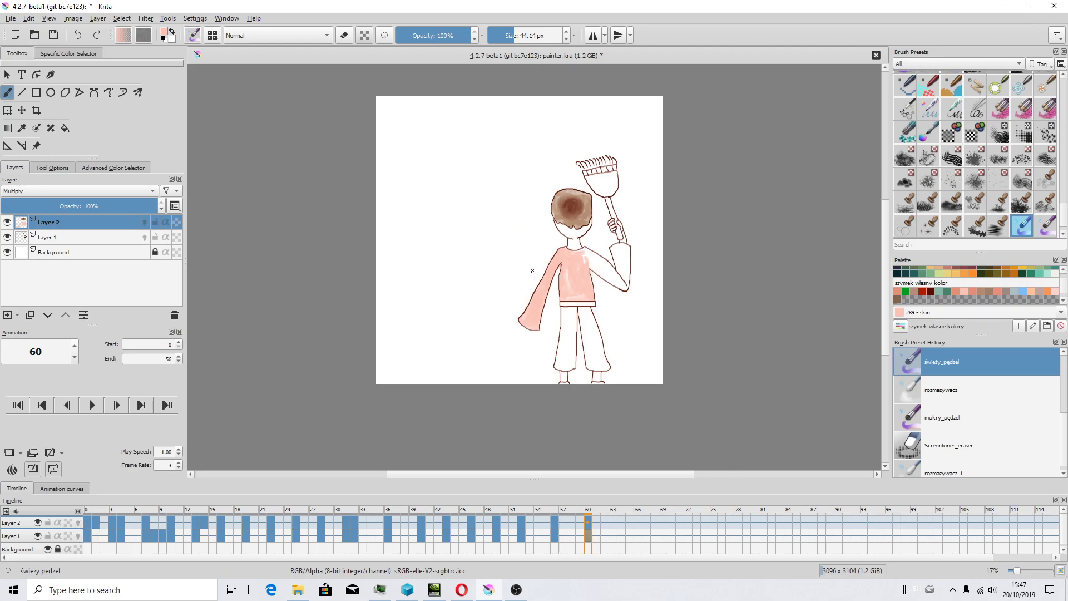
Save painter.kra with frame 60's brown-shaded hair and pale pink shirt
left_click(54, 35)
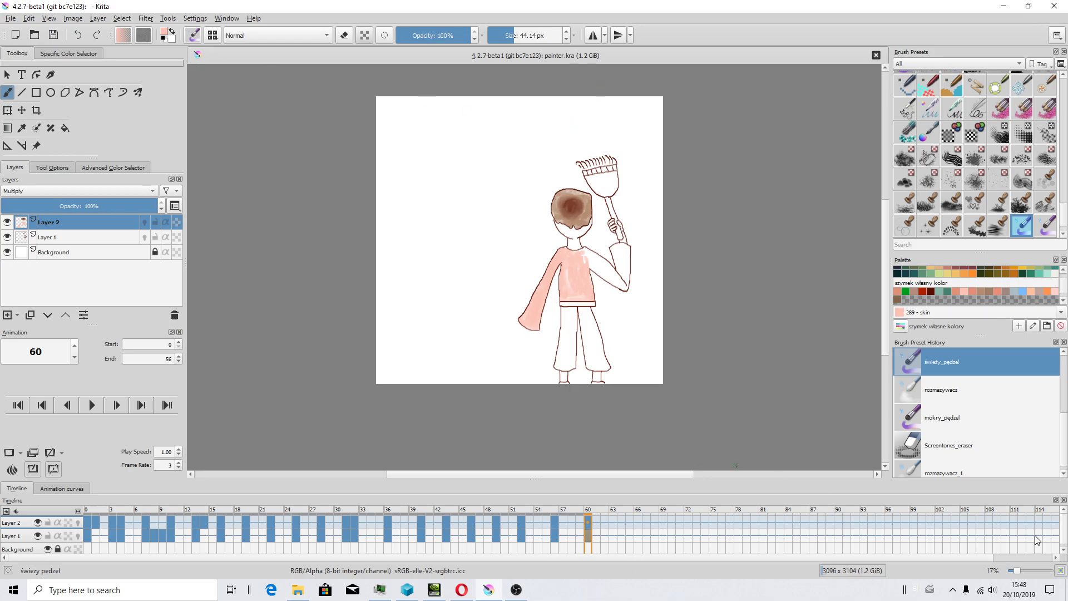
scroll(1065, 451, "down", 2)
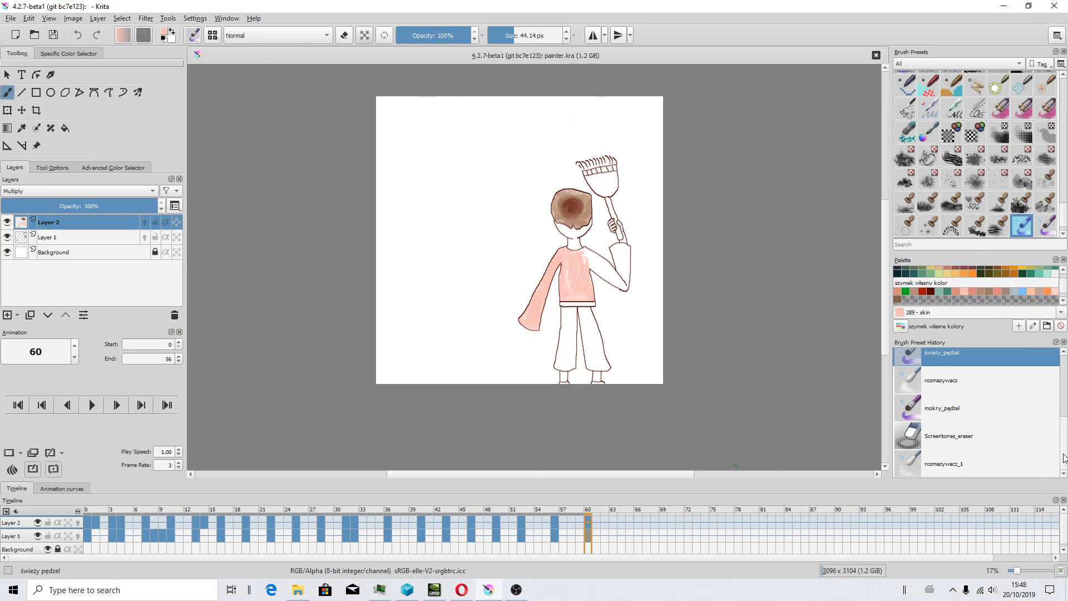
scroll(1065, 457, "down", 2)
scroll(1066, 381, "up", 4)
scroll(1065, 389, "down", 4)
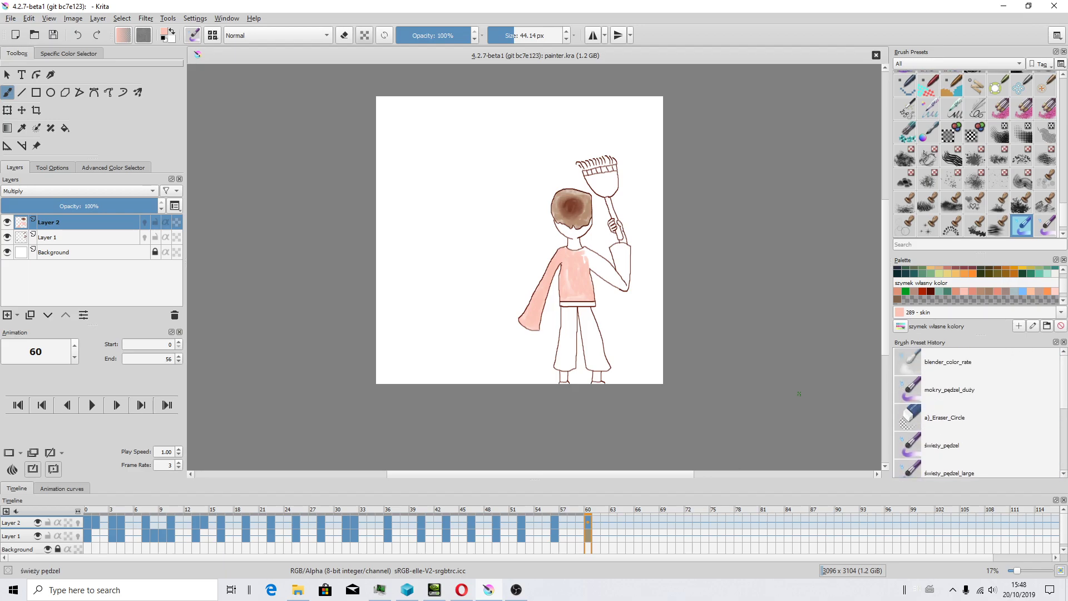